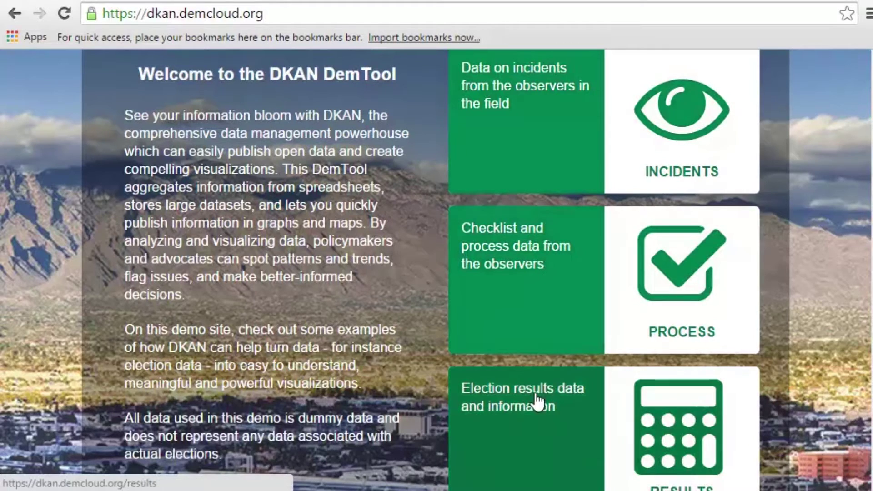
{"action": "scroll", "coordinate": [418, 387], "scroll_direction": "down", "scroll_amount": 2}
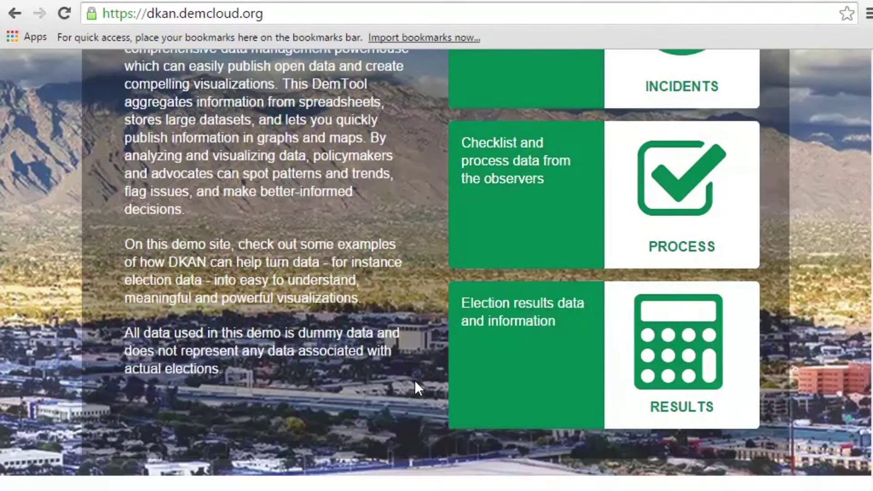
{"action": "scroll", "coordinate": [416, 382], "scroll_direction": "up", "scroll_amount": 2}
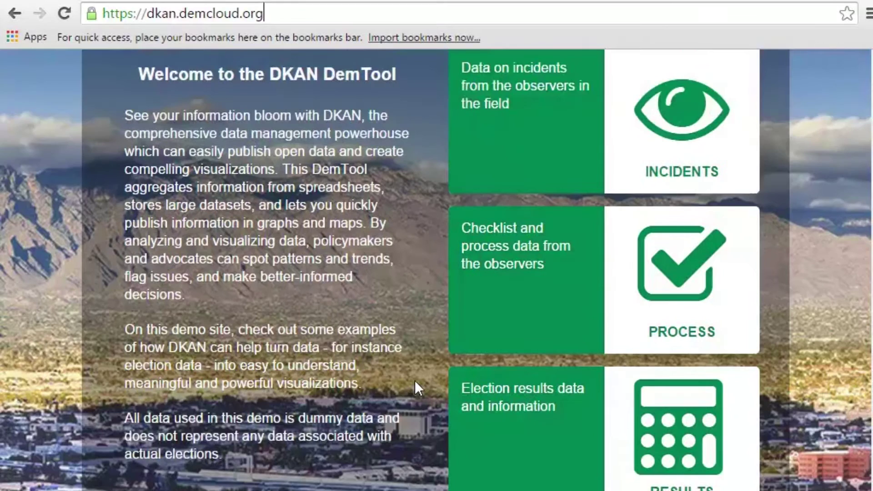
{"action": "scroll", "coordinate": [415, 381], "scroll_direction": "up", "scroll_amount": 2}
{"action": "scroll", "coordinate": [415, 381], "scroll_direction": "up", "scroll_amount": 2}
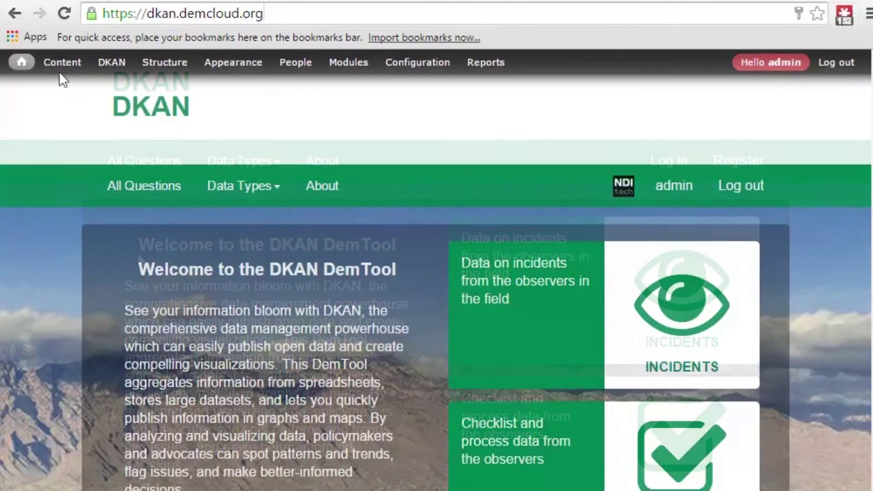
Step: Start a new dataset and title it "Election Dataset"
{"action": "mouse_move", "coordinate": [60, 72]}
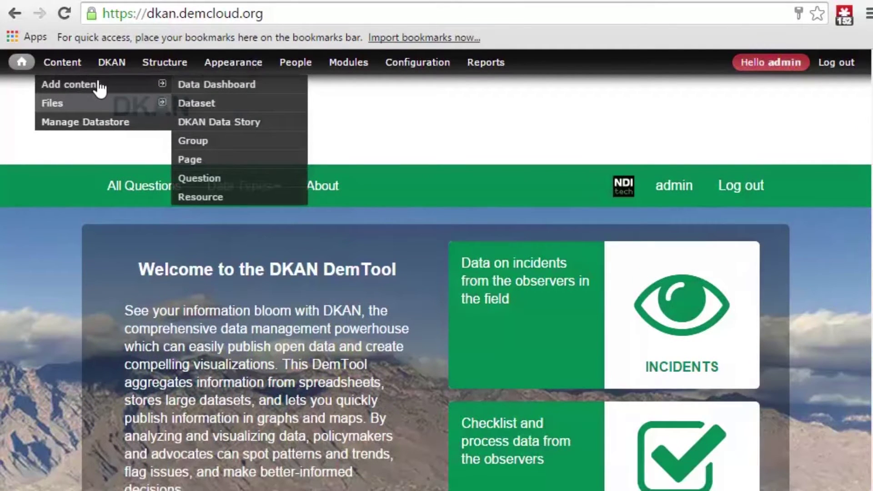
{"action": "left_click", "coordinate": [218, 108]}
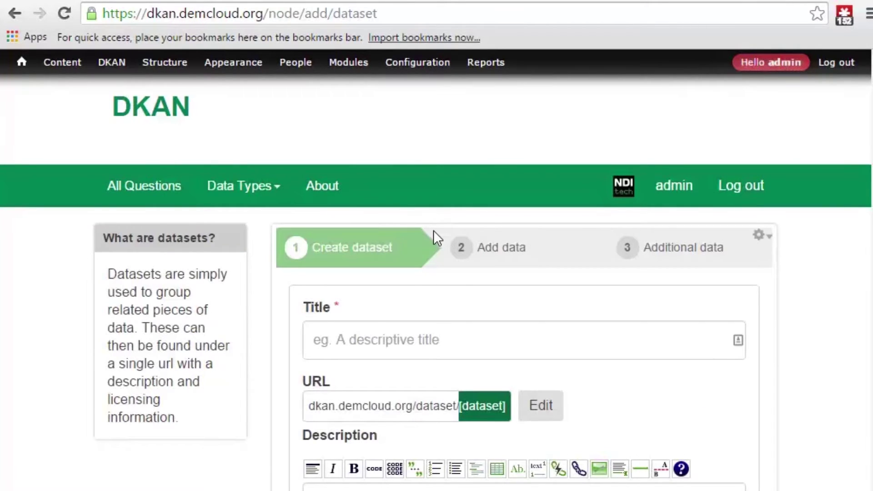
{"action": "left_click", "coordinate": [401, 336]}
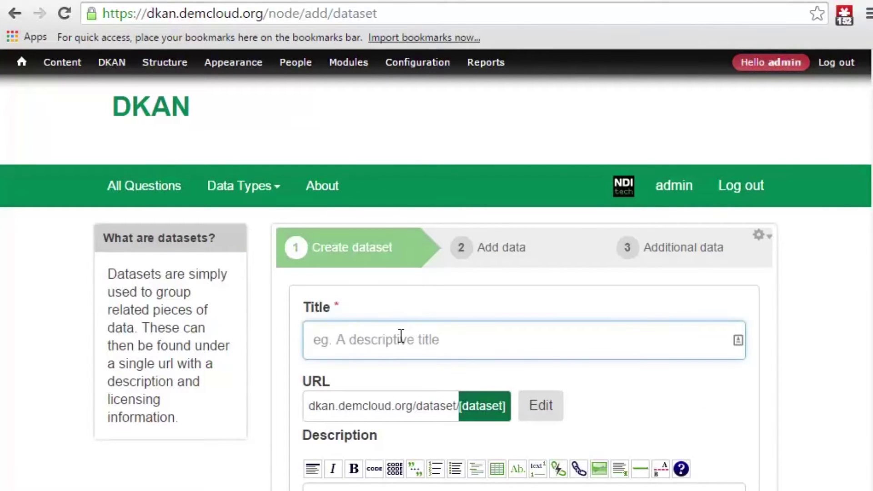
{"action": "type", "text": "Election"}
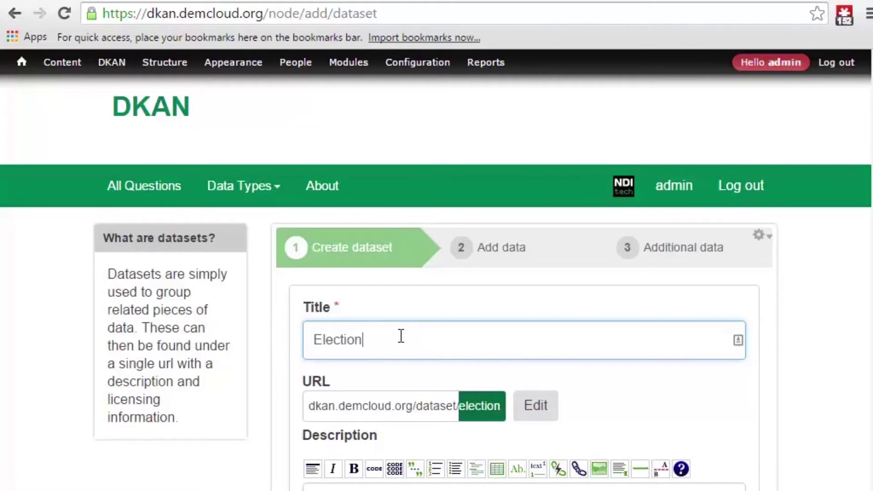
{"action": "type", "text": " Dataset"}
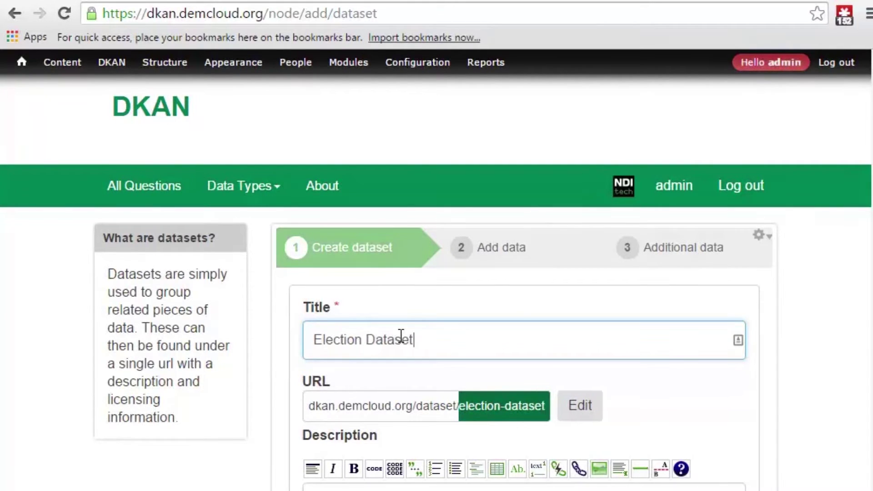
{"action": "left_click", "coordinate": [658, 384]}
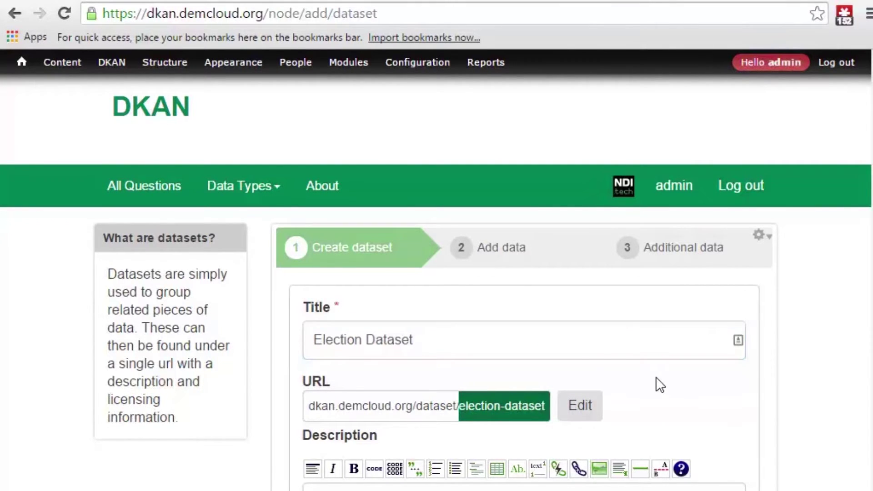
Step: Enter "Dataset from the recent election." as the dataset's description
{"action": "scroll", "coordinate": [612, 363], "scroll_direction": "down", "scroll_amount": 2}
{"action": "left_click", "coordinate": [462, 425]}
{"action": "type", "text": "D"}
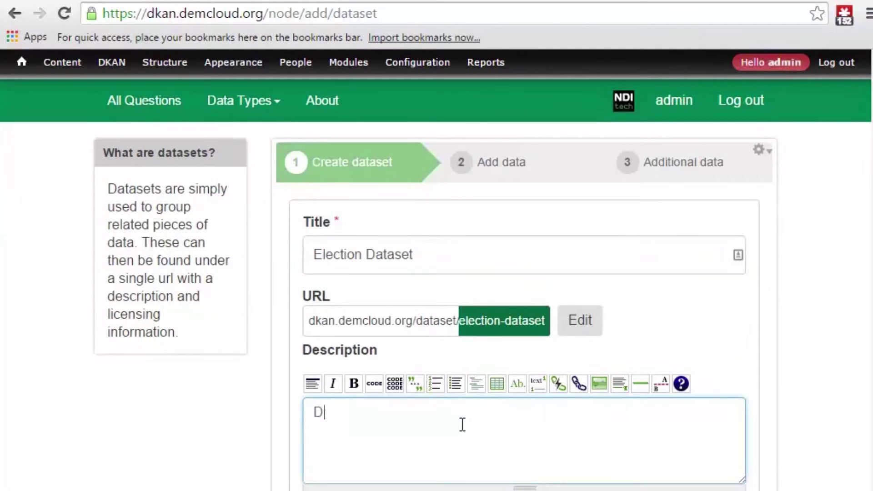
{"action": "type", "text": "ataset from t"}
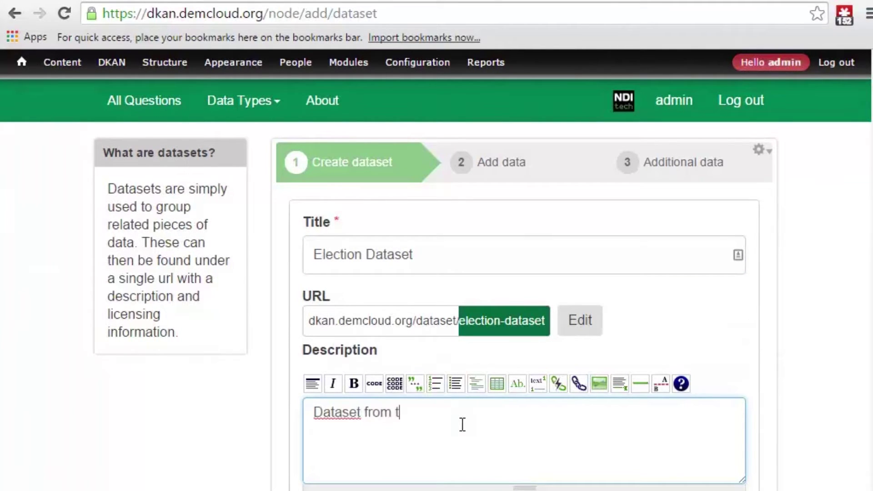
{"action": "type", "text": "he recent elec"}
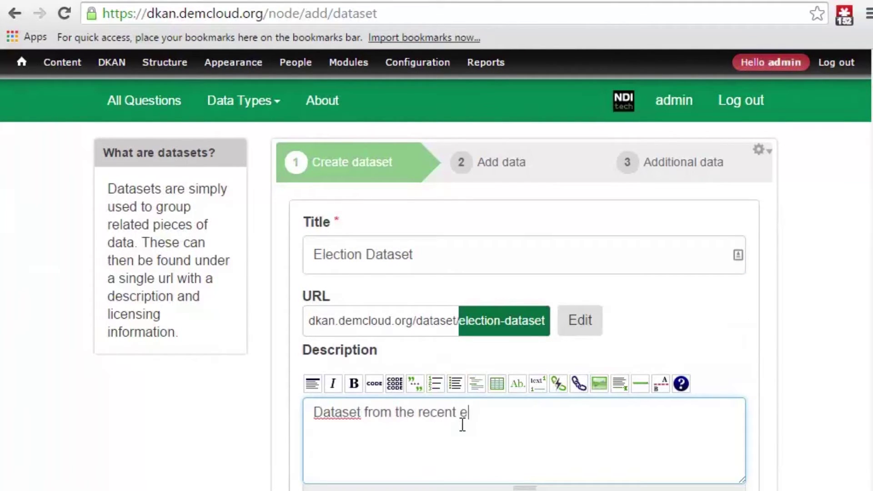
{"action": "type", "text": "tion."}
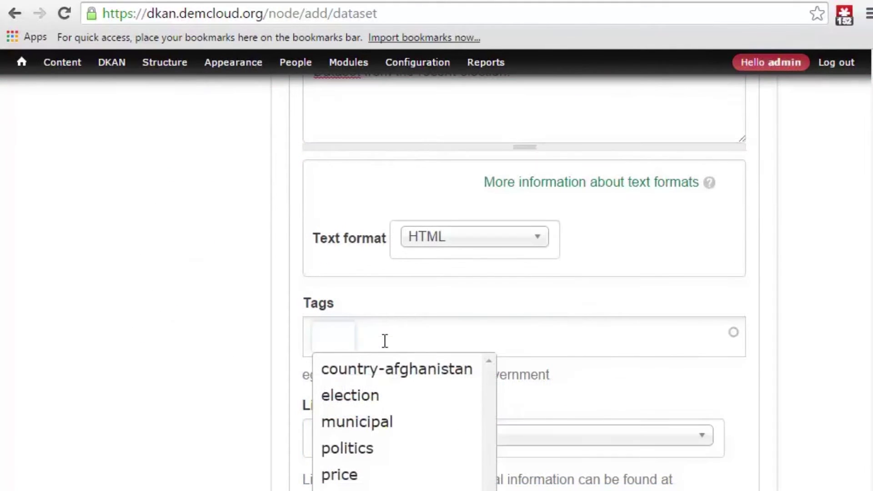
Step: Tag the dataset with "election" and submit it to continue to adding data
{"action": "left_click", "coordinate": [372, 394]}
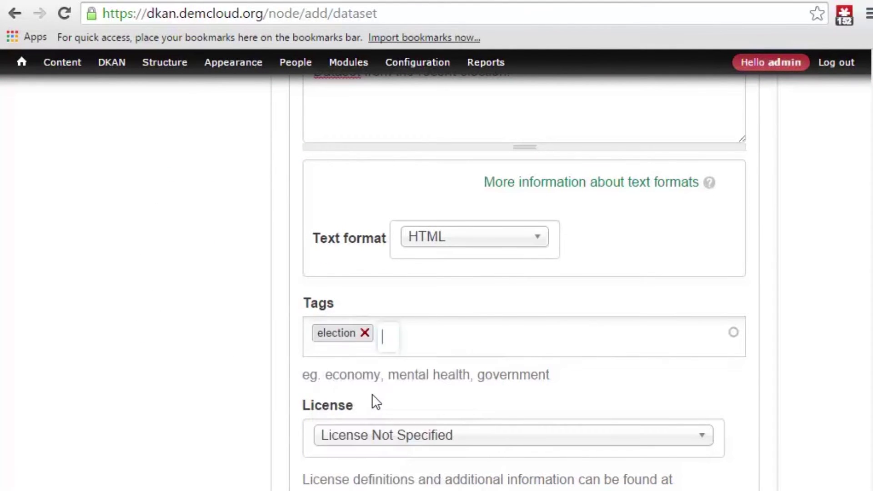
{"action": "scroll", "coordinate": [795, 317], "scroll_direction": "down", "scroll_amount": 2}
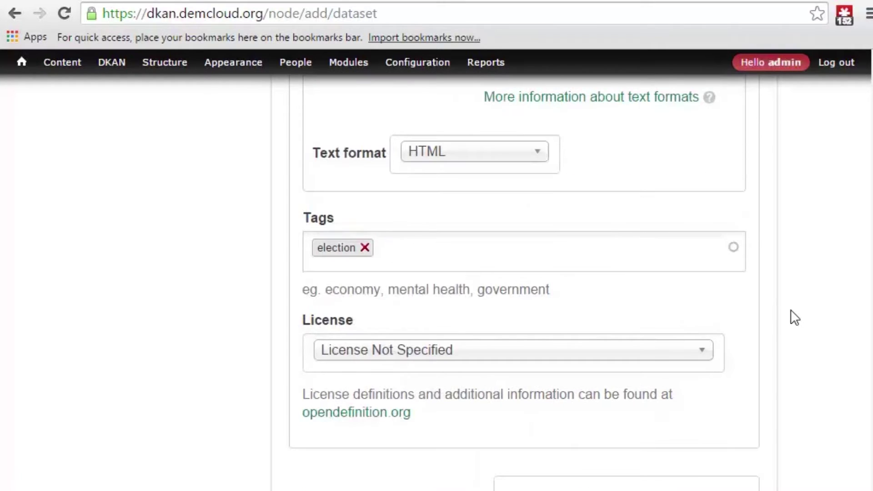
{"action": "scroll", "coordinate": [773, 314], "scroll_direction": "down", "scroll_amount": 4}
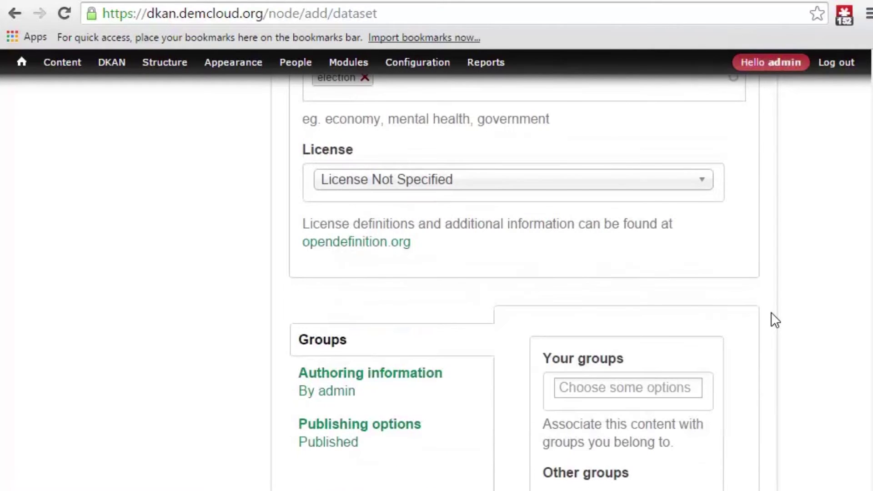
{"action": "scroll", "coordinate": [774, 314], "scroll_direction": "down", "scroll_amount": 6}
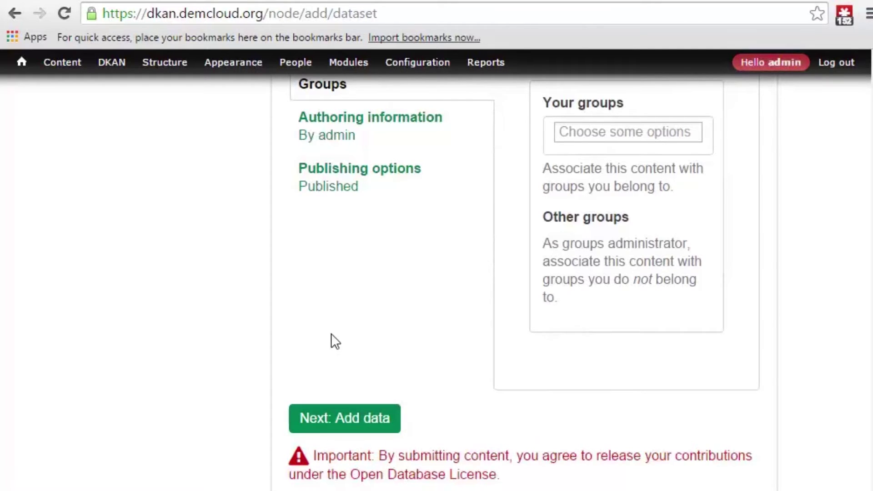
{"action": "left_click", "coordinate": [377, 416]}
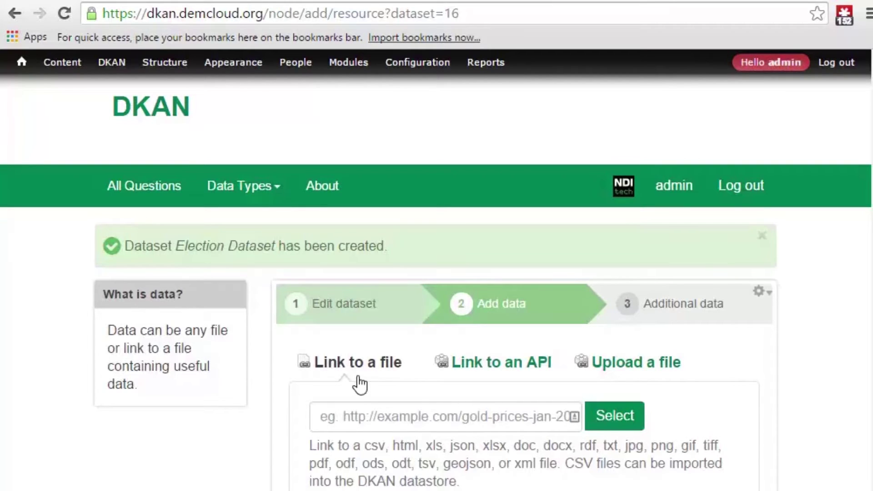
Step: Upload the file "DKAN Demo Test Data - Other Rallies Map.csv" as the dataset's resource
{"action": "left_click", "coordinate": [516, 369]}
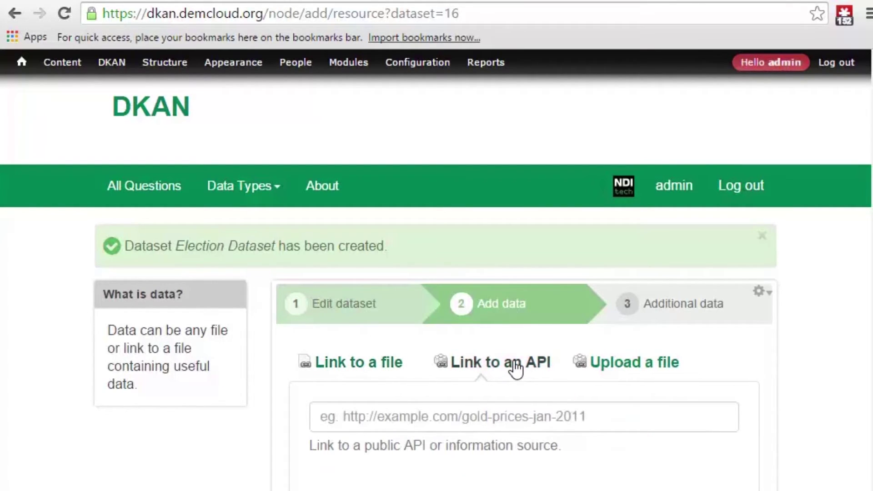
{"action": "left_click", "coordinate": [629, 370]}
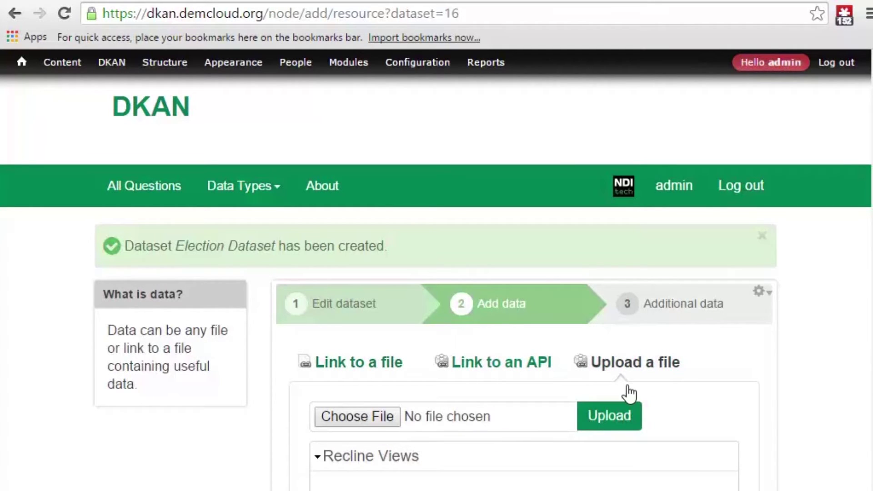
{"action": "scroll", "coordinate": [715, 344], "scroll_direction": "down", "scroll_amount": 2}
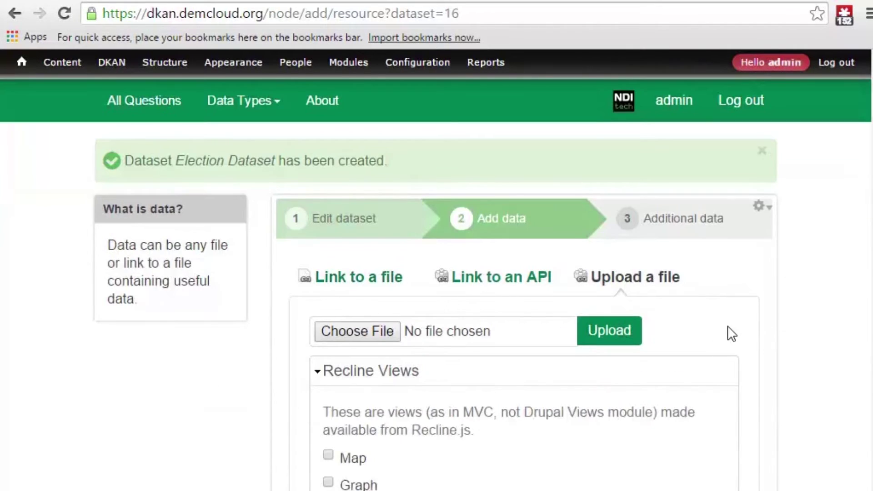
{"action": "scroll", "coordinate": [728, 325], "scroll_direction": "down", "scroll_amount": 2}
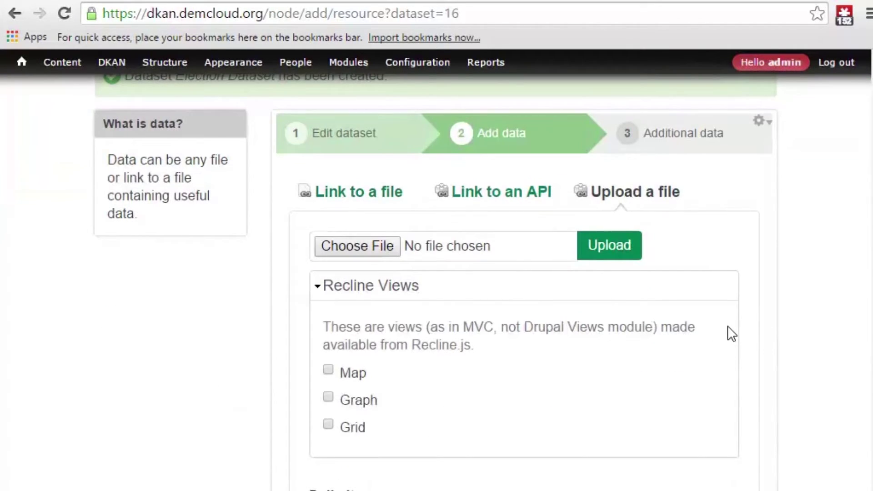
{"action": "left_click", "coordinate": [377, 250]}
{"action": "double_click", "coordinate": [243, 136]}
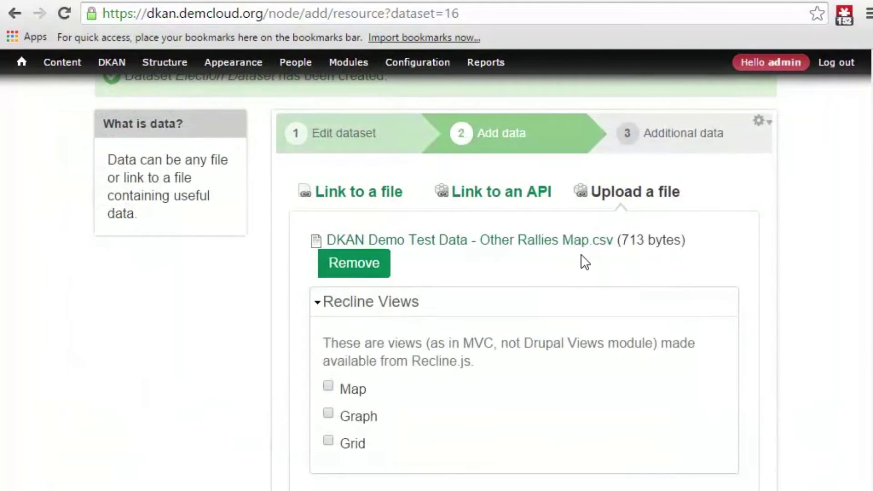
Step: Title the resource "Election Data" and set its format to csv
{"action": "scroll", "coordinate": [581, 259], "scroll_direction": "down", "scroll_amount": 5}
{"action": "left_click", "coordinate": [374, 324]}
{"action": "type", "text": "Election Data"}
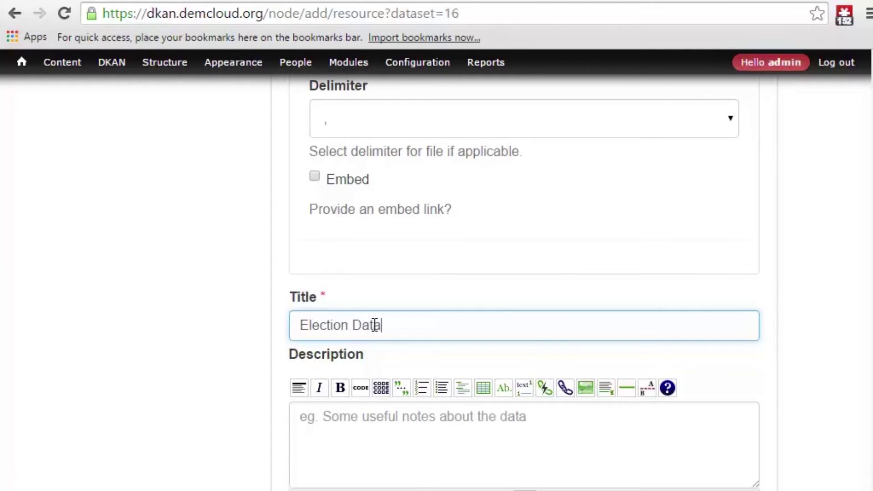
{"action": "scroll", "coordinate": [375, 325], "scroll_direction": "down", "scroll_amount": 6}
{"action": "left_click", "coordinate": [496, 321]}
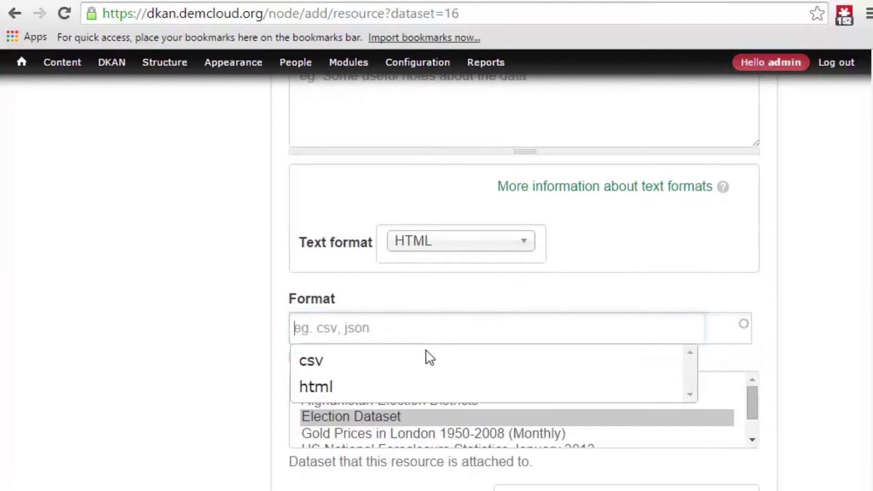
{"action": "left_click", "coordinate": [422, 361]}
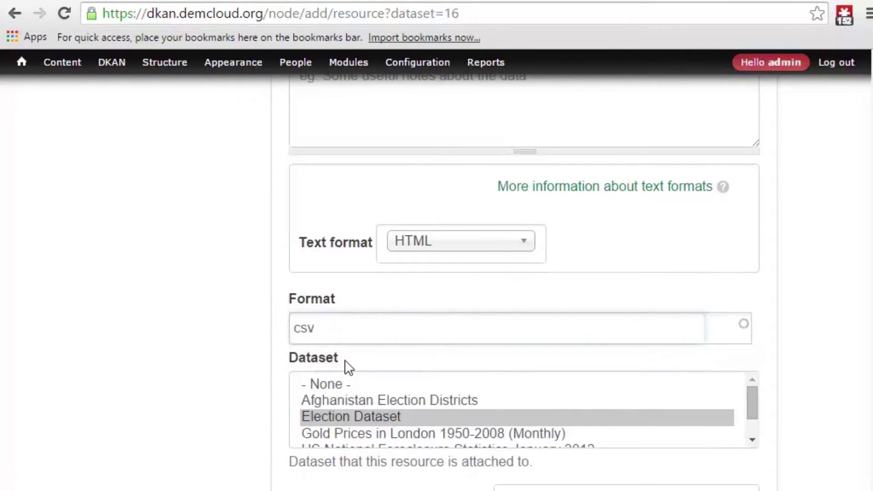
Step: Attach the resource to Election Dataset and save it
{"action": "scroll", "coordinate": [224, 317], "scroll_direction": "down", "scroll_amount": 2}
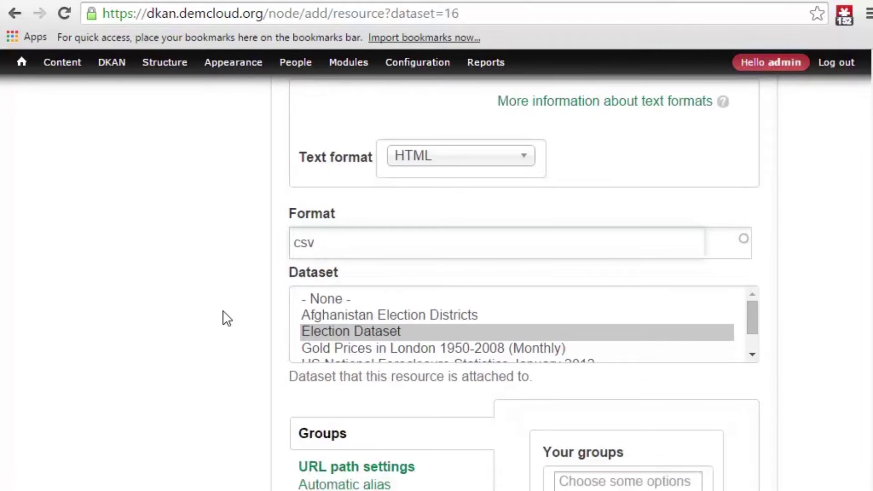
{"action": "left_click", "coordinate": [400, 332]}
{"action": "scroll", "coordinate": [227, 346], "scroll_direction": "down", "scroll_amount": 2}
{"action": "left_click", "coordinate": [247, 323]}
{"action": "scroll", "coordinate": [245, 324], "scroll_direction": "down", "scroll_amount": 4}
{"action": "scroll", "coordinate": [248, 324], "scroll_direction": "down", "scroll_amount": 2}
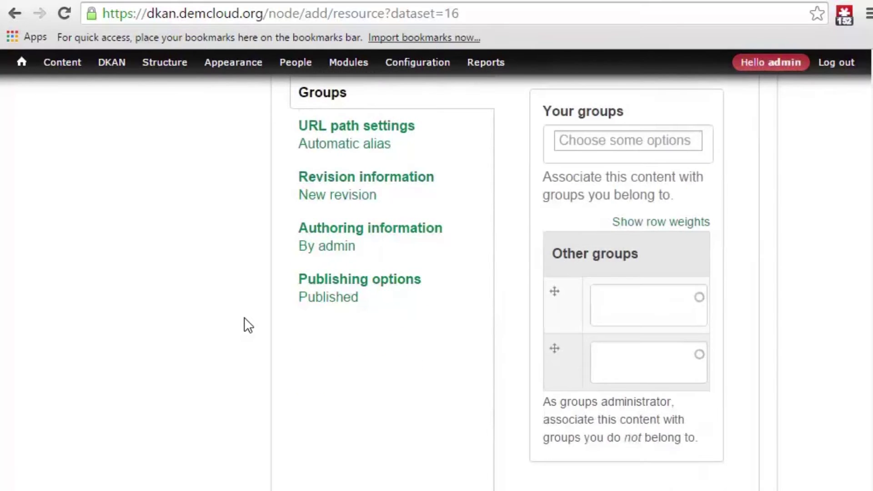
{"action": "scroll", "coordinate": [248, 325], "scroll_direction": "down", "scroll_amount": 4}
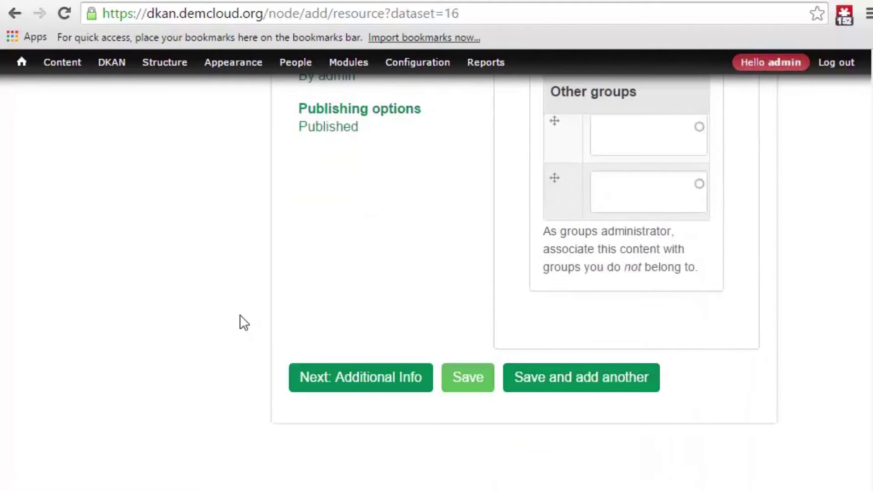
{"action": "left_click", "coordinate": [460, 384]}
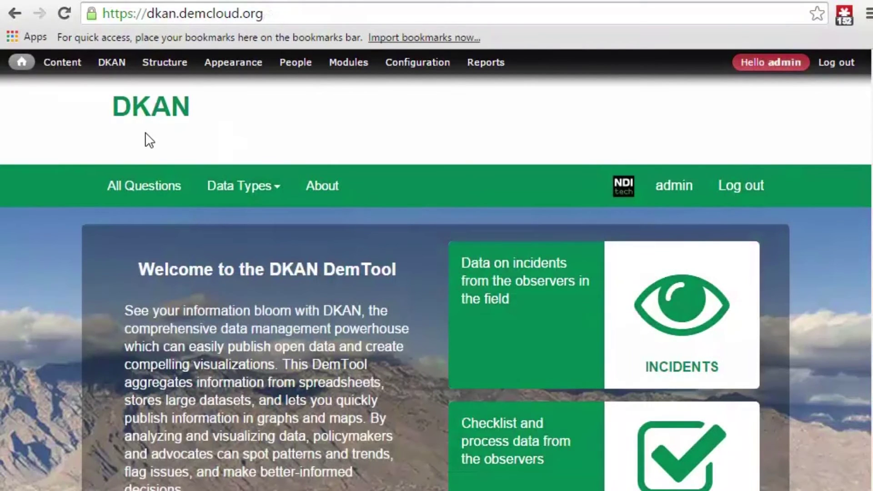
Step: Open the Election Data resource from the site's content list to view its data
{"action": "left_click", "coordinate": [62, 63]}
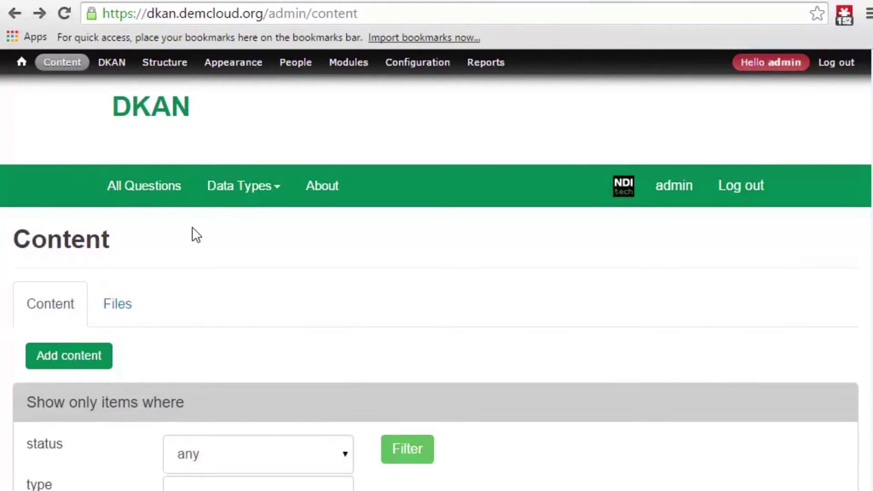
{"action": "scroll", "coordinate": [197, 235], "scroll_direction": "down", "scroll_amount": 7}
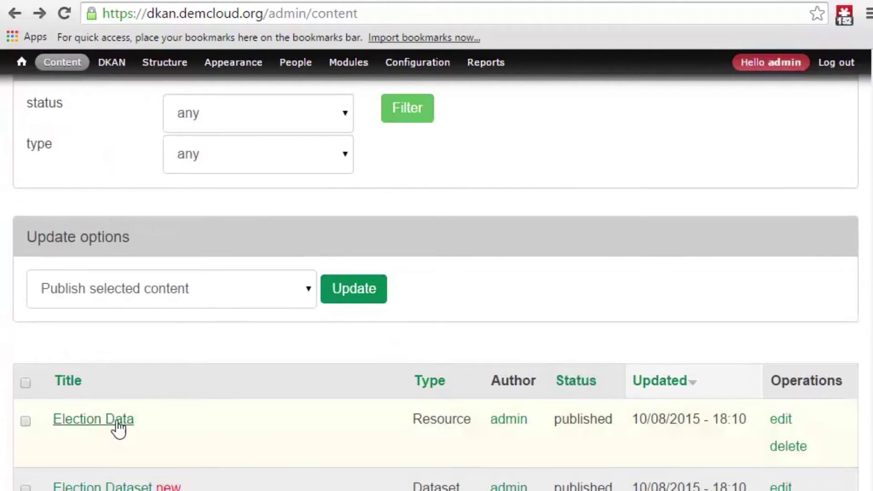
{"action": "left_click", "coordinate": [118, 425]}
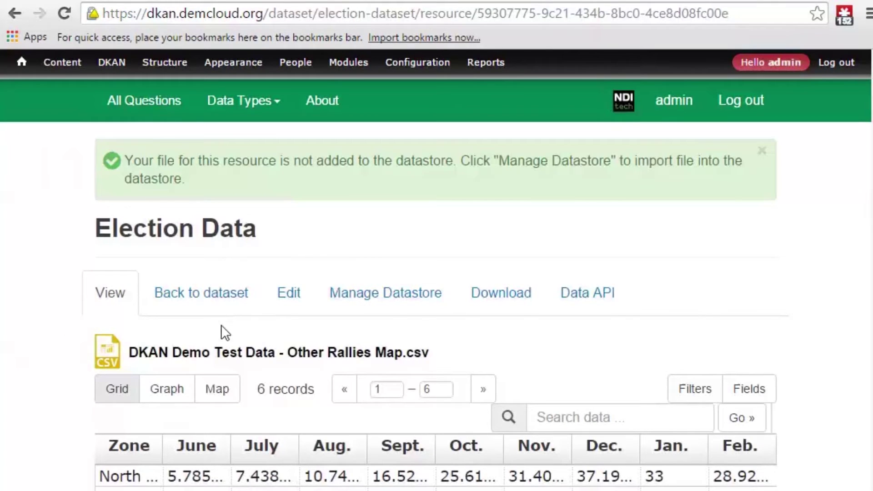
{"action": "right_click", "coordinate": [505, 294]}
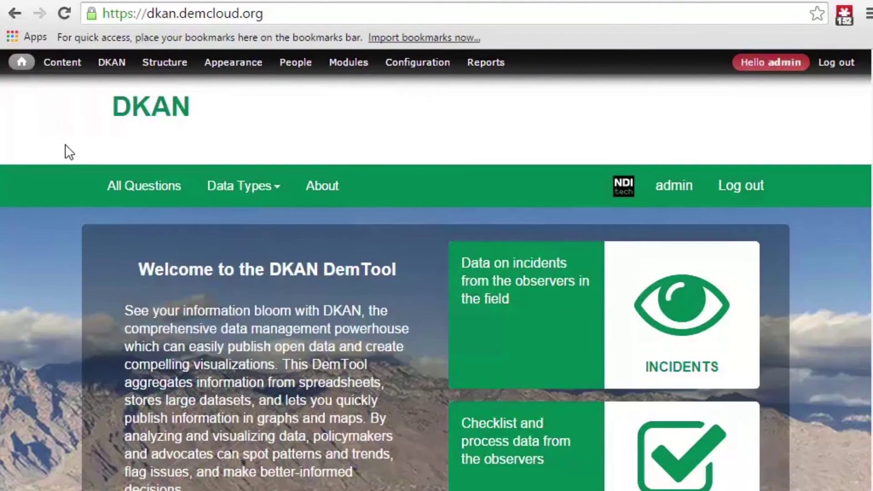
Step: Start adding a Chart under the Visualization entity type and title it "Election Data Chart"
{"action": "mouse_move", "coordinate": [170, 62]}
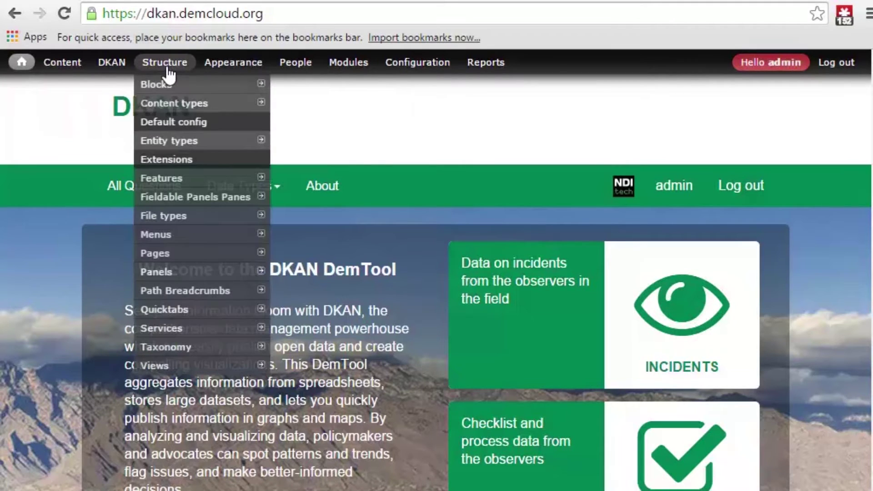
{"action": "mouse_move", "coordinate": [175, 141]}
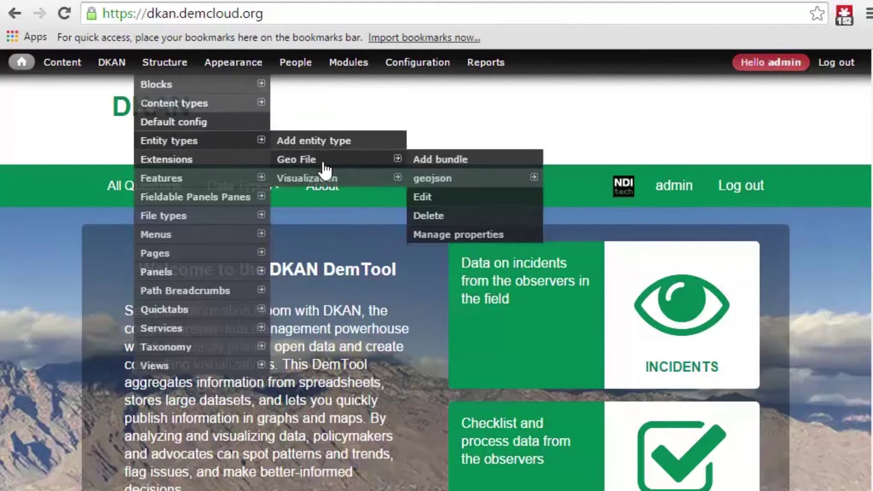
{"action": "mouse_move", "coordinate": [328, 179]}
{"action": "mouse_move", "coordinate": [465, 196]}
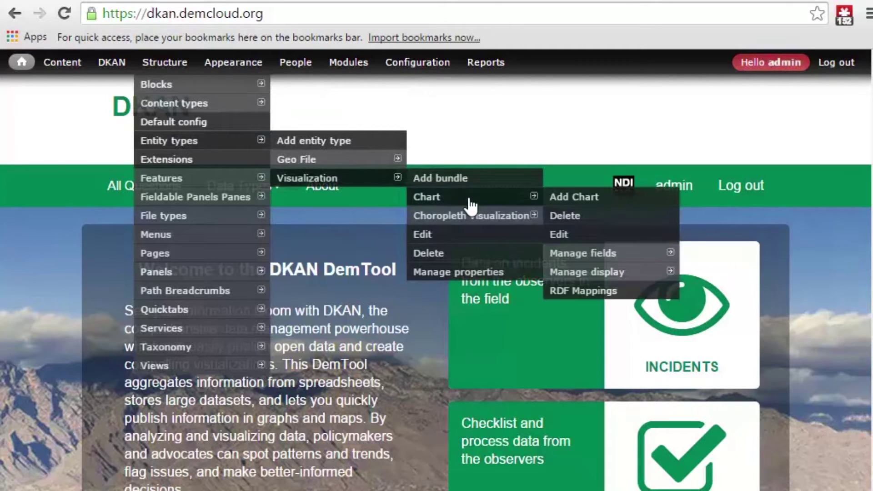
{"action": "left_click", "coordinate": [583, 199]}
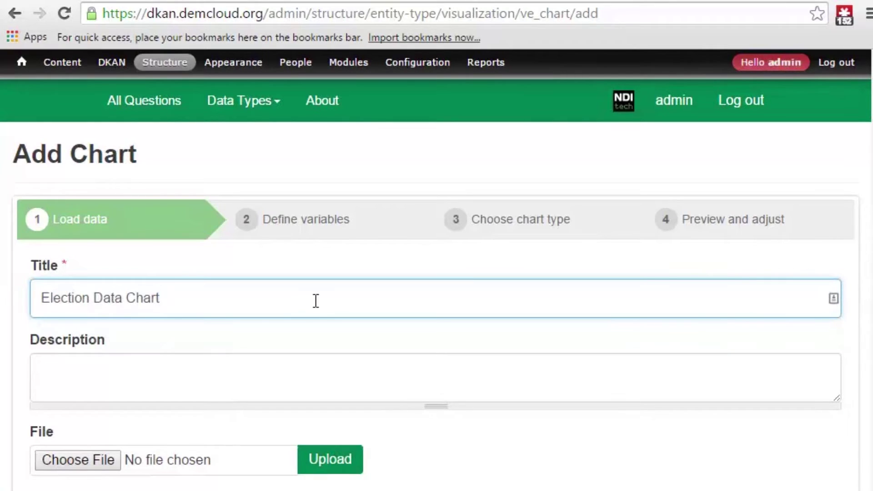
Step: Enter "Description here" as the chart's description
{"action": "scroll", "coordinate": [339, 334], "scroll_direction": "down", "scroll_amount": 2}
{"action": "left_click", "coordinate": [272, 271]}
{"action": "type", "text": "D"}
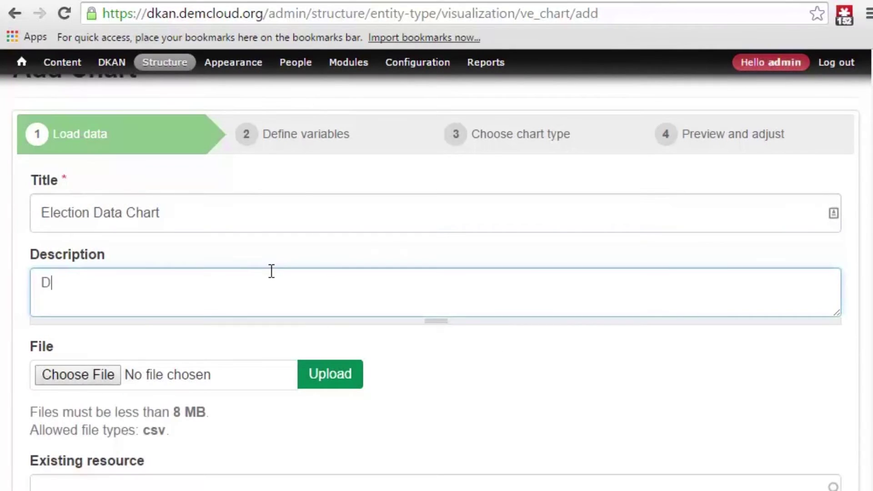
{"action": "type", "text": "escription"}
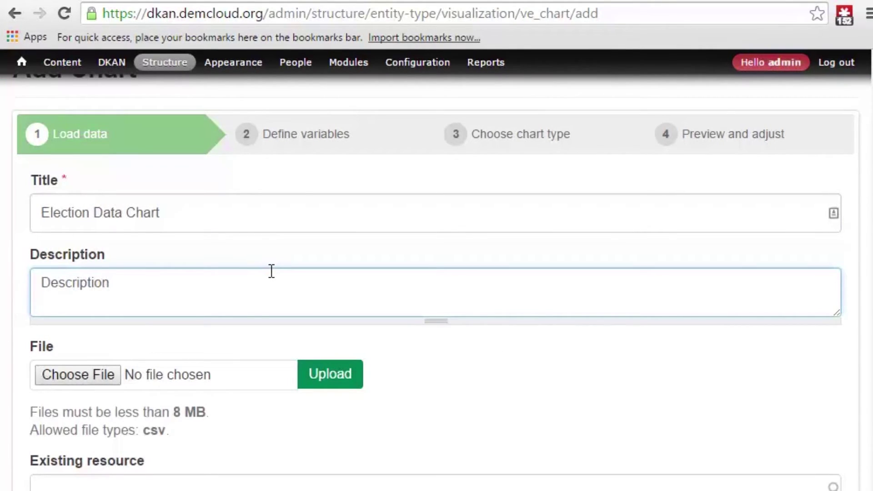
{"action": "type", "text": " here"}
{"action": "left_click", "coordinate": [121, 338]}
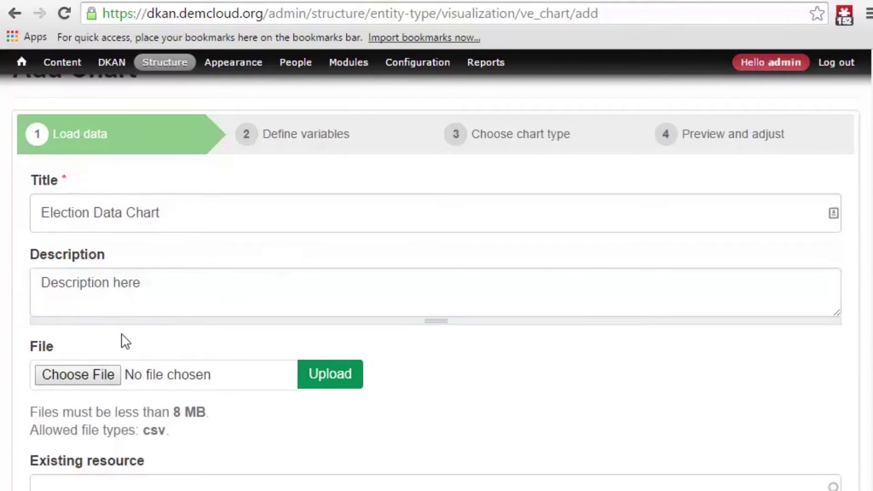
{"action": "scroll", "coordinate": [121, 335], "scroll_direction": "down", "scroll_amount": 4}
{"action": "scroll", "coordinate": [130, 309], "scroll_direction": "down", "scroll_amount": 2}
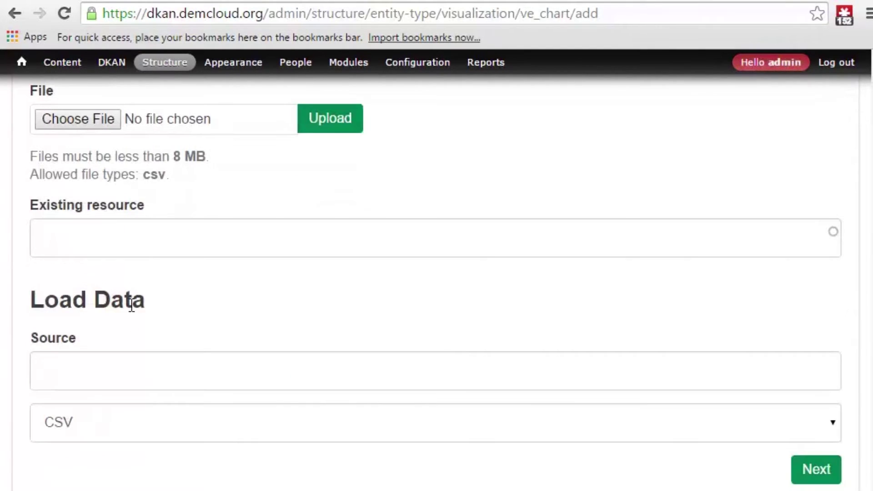
{"action": "left_click", "coordinate": [121, 361]}
{"action": "right_click", "coordinate": [120, 362]}
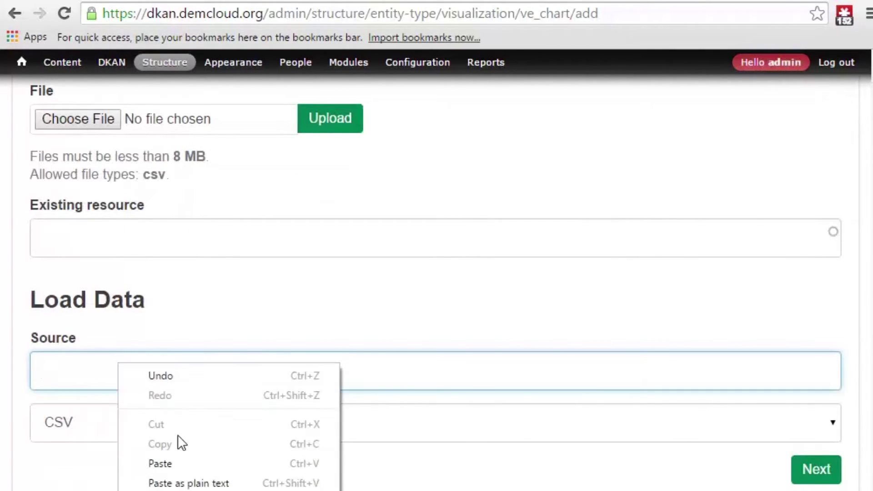
{"action": "left_click", "coordinate": [193, 466]}
{"action": "left_click", "coordinate": [544, 432]}
{"action": "scroll", "coordinate": [508, 317], "scroll_direction": "down", "scroll_amount": 3}
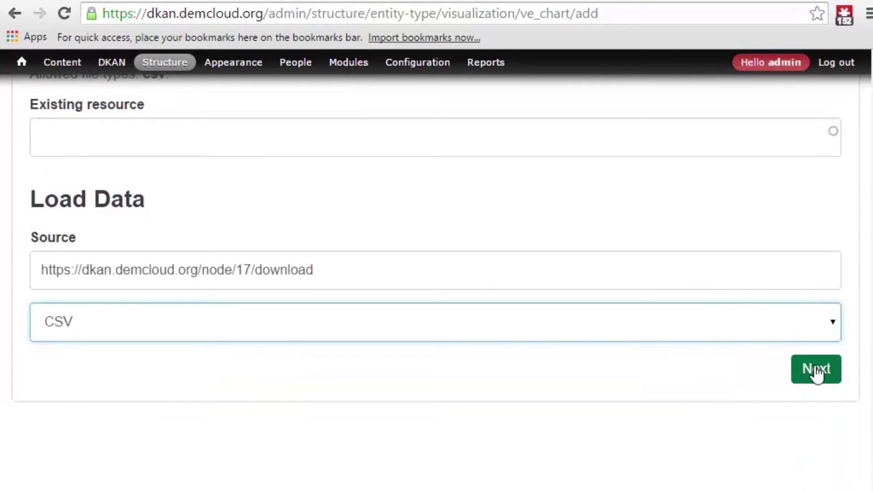
{"action": "left_click", "coordinate": [817, 369]}
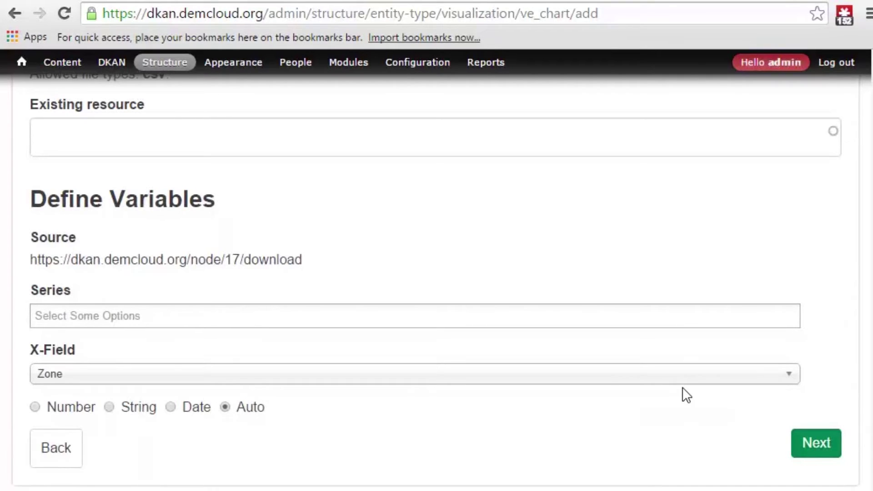
Step: Add June, July and Aug. as the chart's series
{"action": "key", "text": "Down"}
{"action": "left_click", "coordinate": [307, 315]}
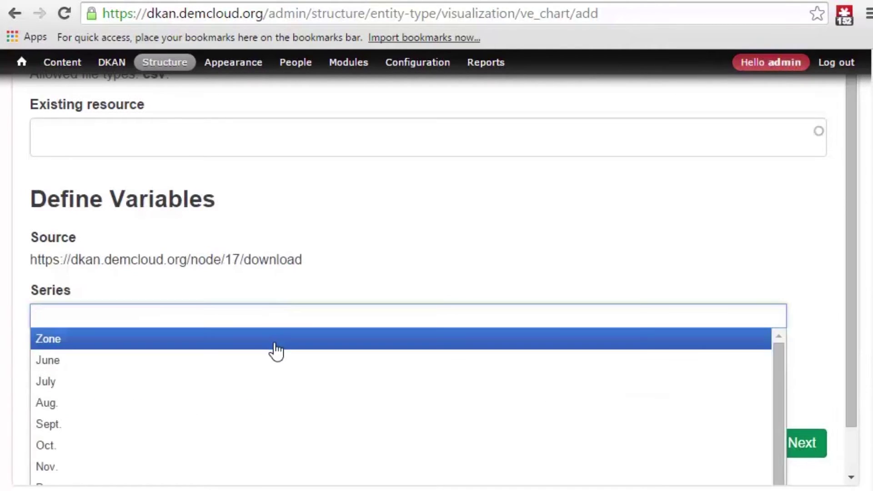
{"action": "left_click", "coordinate": [273, 361]}
{"action": "left_click", "coordinate": [263, 322]}
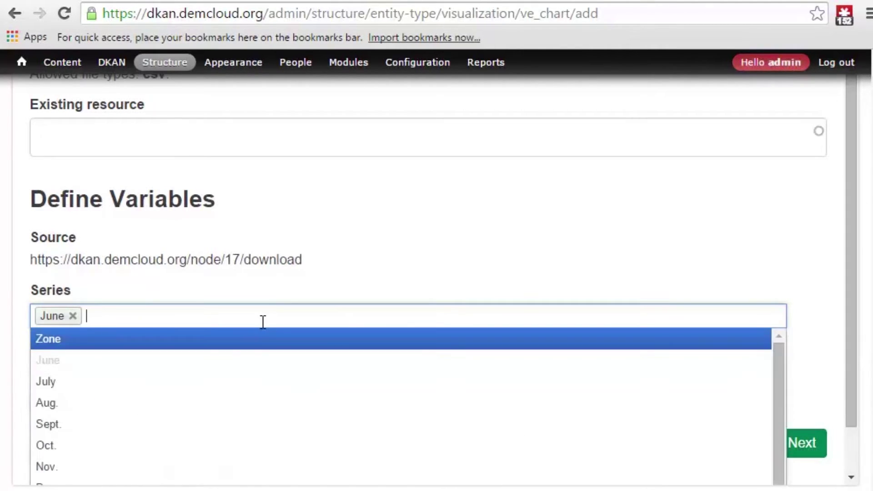
{"action": "left_click", "coordinate": [272, 388]}
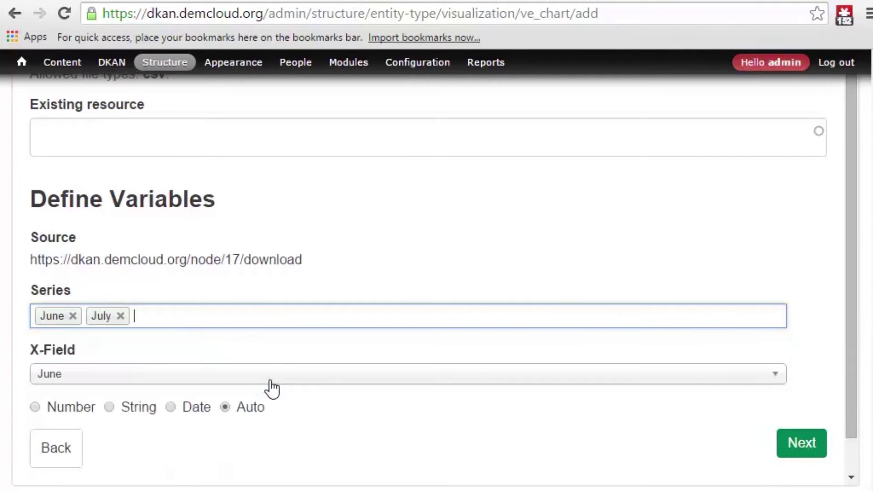
{"action": "left_click", "coordinate": [274, 322]}
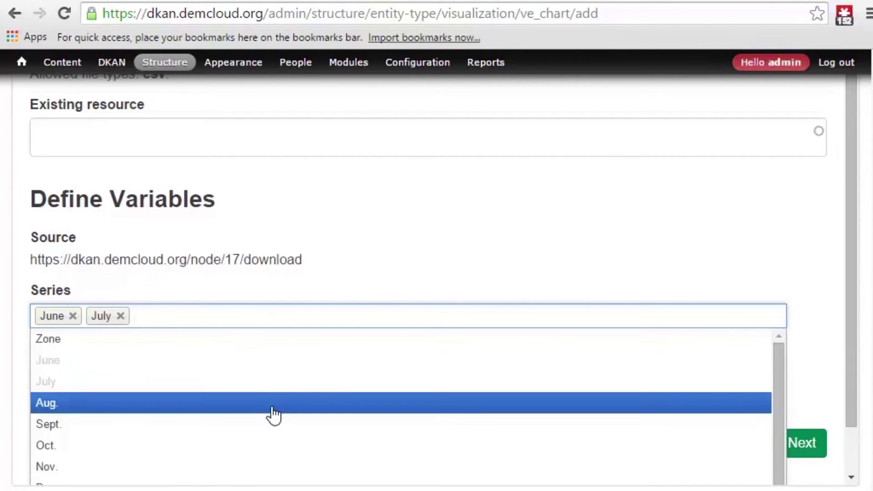
{"action": "left_click", "coordinate": [273, 406]}
Step: Set the X-Field to Zone and proceed to choosing the chart type
{"action": "left_click", "coordinate": [282, 374]}
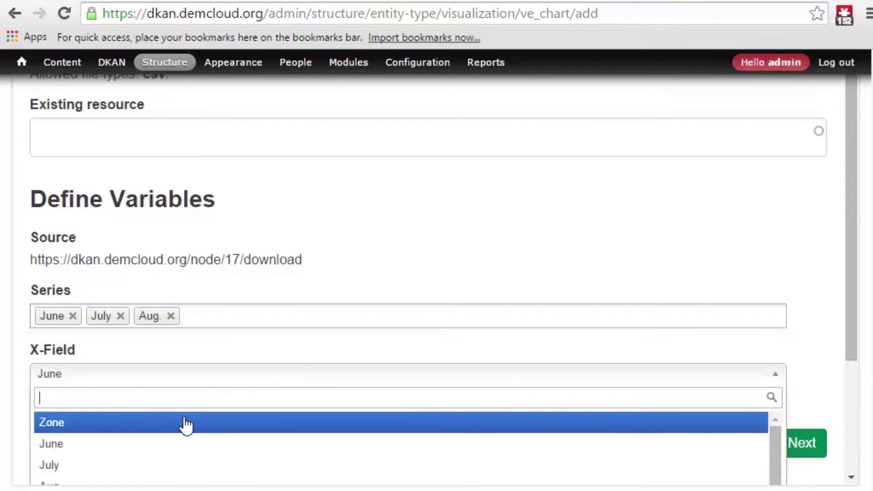
{"action": "left_click", "coordinate": [186, 423]}
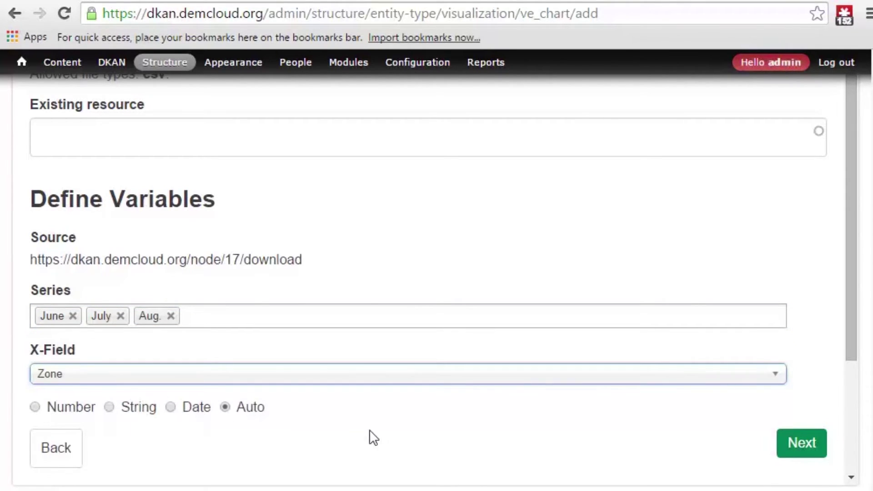
{"action": "left_click", "coordinate": [809, 442]}
Step: Look through the available chart types, choose the multi-bar chart with grouped and stacked modes, and proceed to its preview
{"action": "left_click_drag", "start_coordinate": [203, 122], "coordinate": [30, 119]}
{"action": "left_click", "coordinate": [338, 174]}
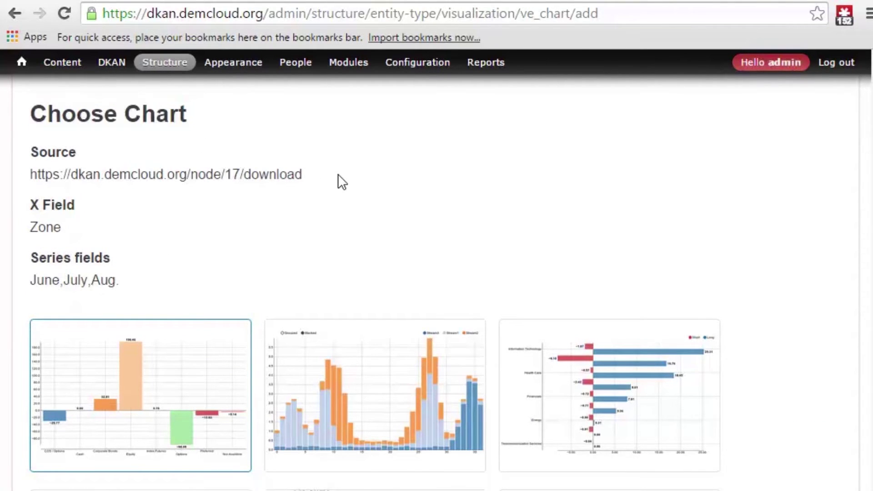
{"action": "scroll", "coordinate": [439, 200], "scroll_direction": "down", "scroll_amount": 2}
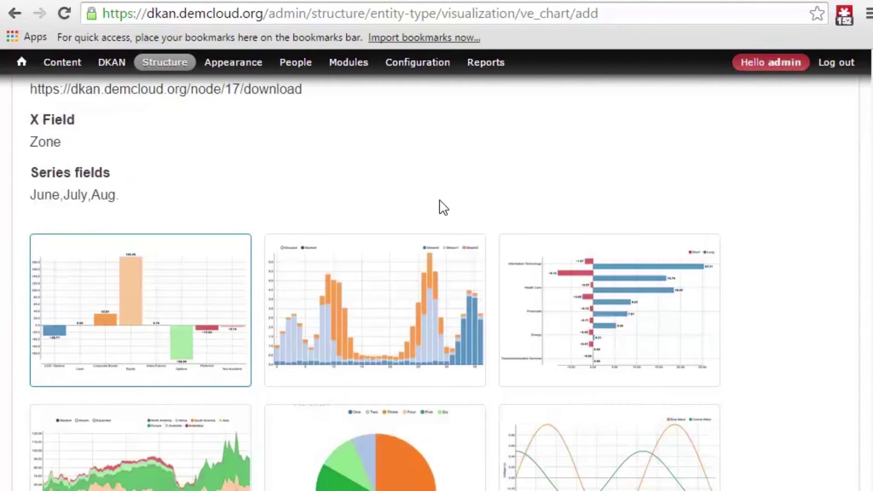
{"action": "scroll", "coordinate": [441, 200], "scroll_direction": "down", "scroll_amount": 2}
{"action": "scroll", "coordinate": [448, 216], "scroll_direction": "down", "scroll_amount": 2}
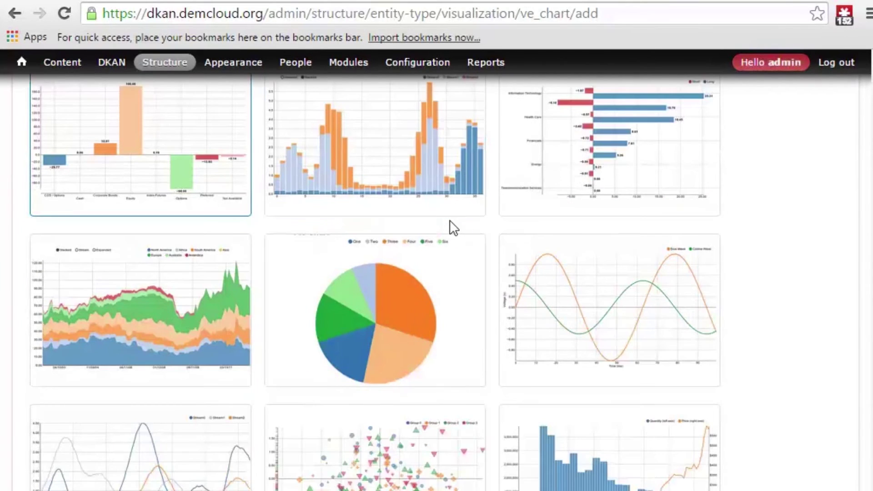
{"action": "scroll", "coordinate": [448, 269], "scroll_direction": "down", "scroll_amount": 2}
{"action": "scroll", "coordinate": [450, 272], "scroll_direction": "down", "scroll_amount": 2}
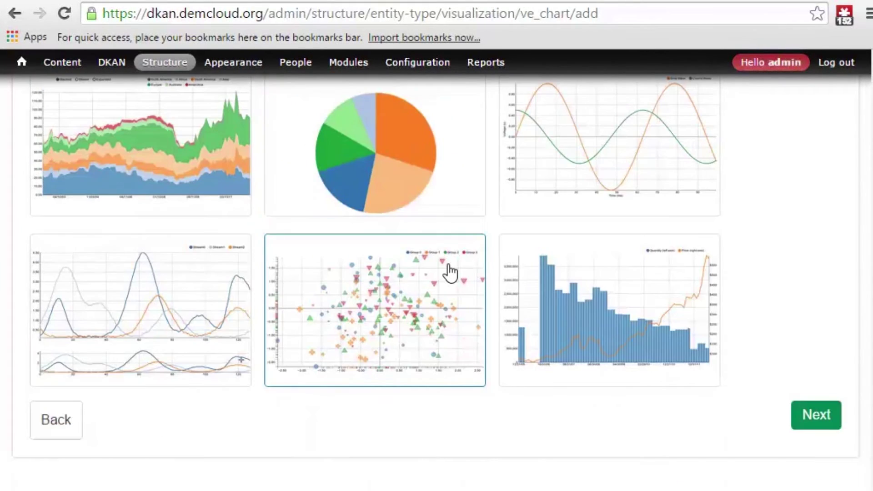
{"action": "scroll", "coordinate": [451, 273], "scroll_direction": "up", "scroll_amount": 3}
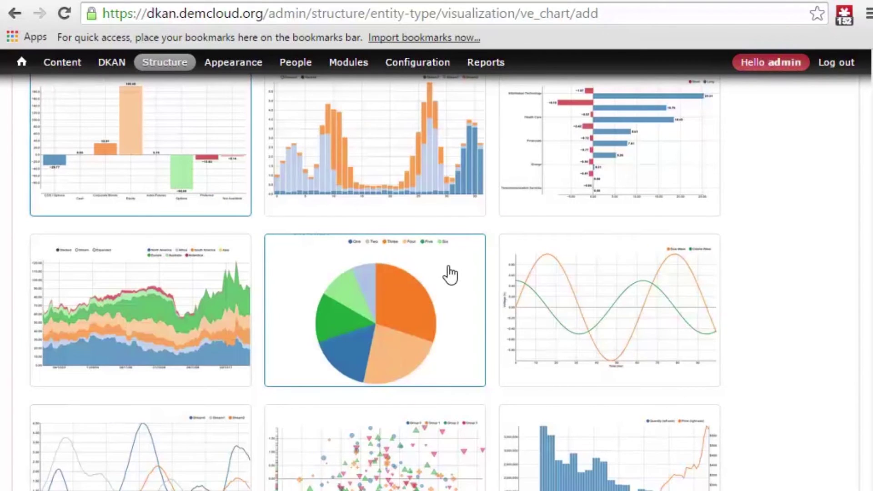
{"action": "scroll", "coordinate": [449, 273], "scroll_direction": "up", "scroll_amount": 2}
{"action": "scroll", "coordinate": [791, 223], "scroll_direction": "down", "scroll_amount": 2}
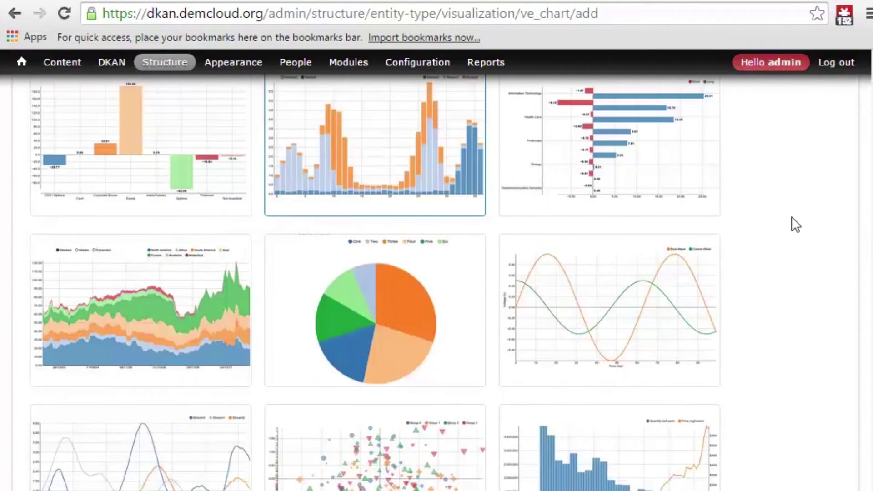
{"action": "scroll", "coordinate": [793, 229], "scroll_direction": "down", "scroll_amount": 4}
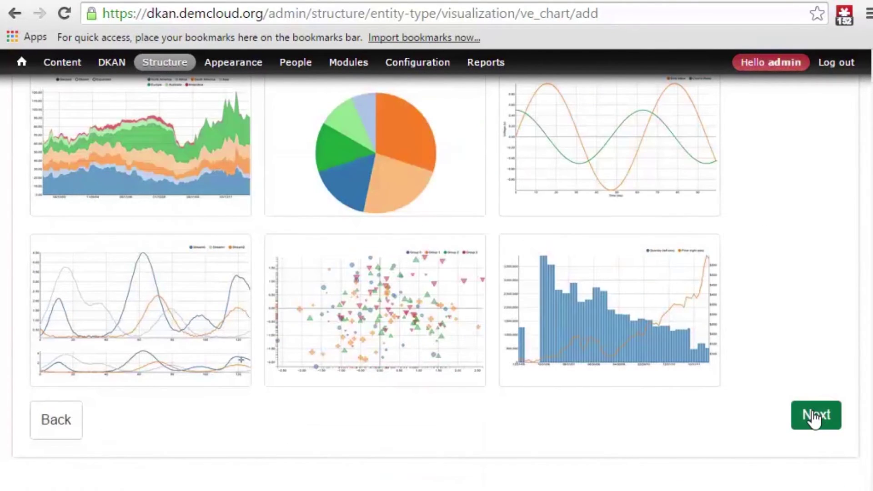
{"action": "left_click", "coordinate": [813, 414]}
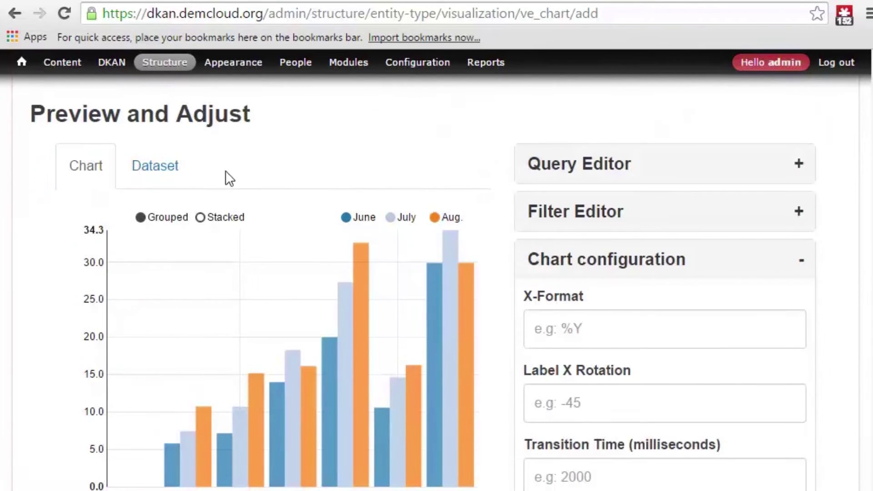
Step: Compare the stacked and grouped modes in the chart preview, ending on Grouped
{"action": "scroll", "coordinate": [221, 432], "scroll_direction": "down", "scroll_amount": 2}
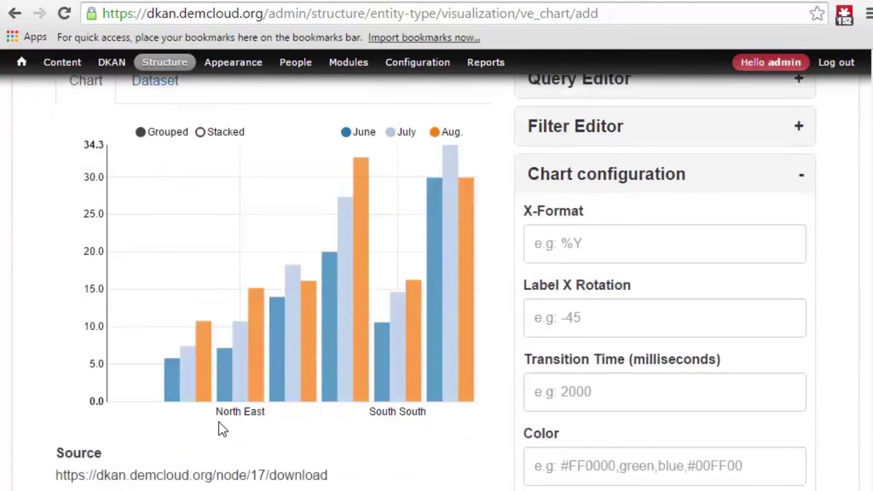
{"action": "left_click", "coordinate": [200, 136]}
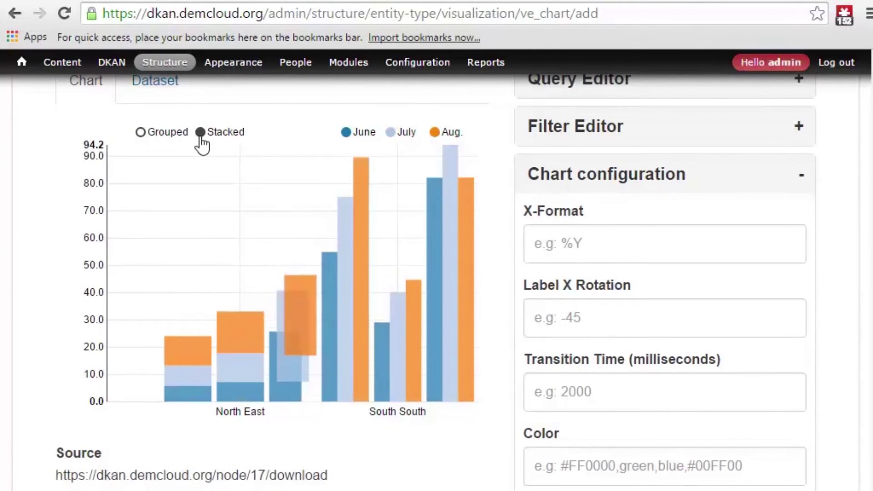
{"action": "left_click", "coordinate": [153, 135]}
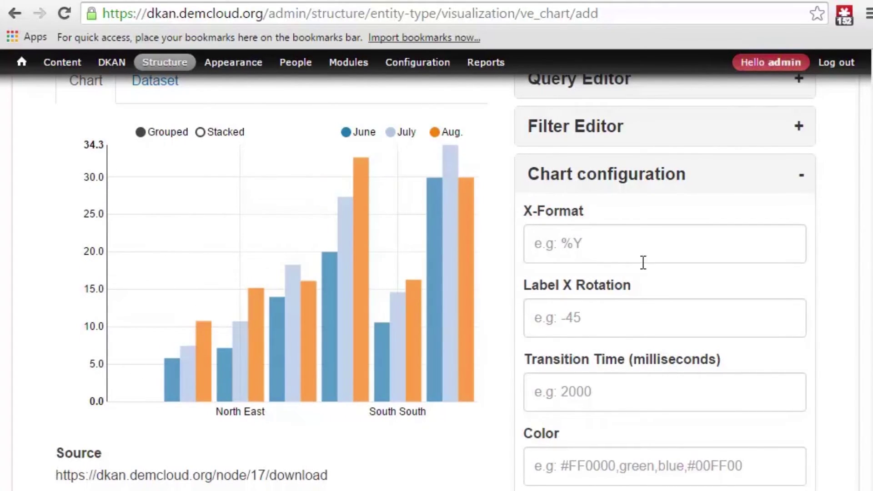
Step: Label the chart's X axis "Zone" and its Y axis "Percentage"
{"action": "scroll", "coordinate": [643, 260], "scroll_direction": "down", "scroll_amount": 2}
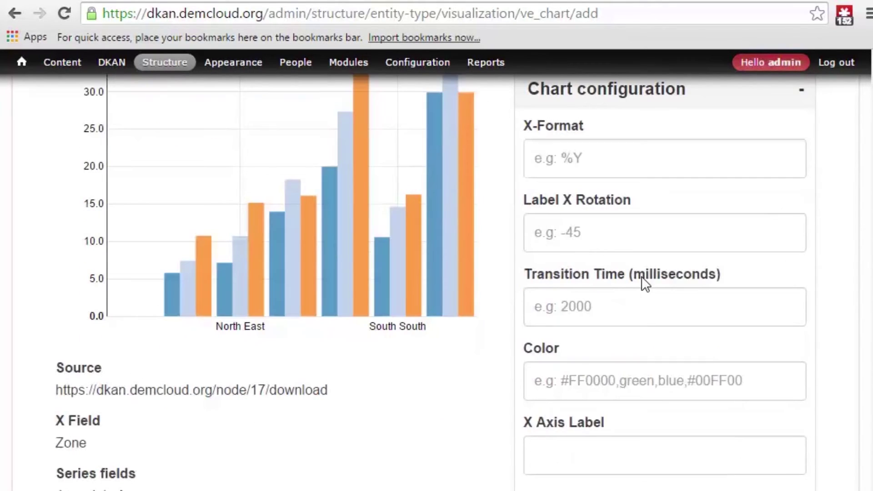
{"action": "scroll", "coordinate": [661, 375], "scroll_direction": "down", "scroll_amount": 2}
{"action": "left_click", "coordinate": [661, 376]}
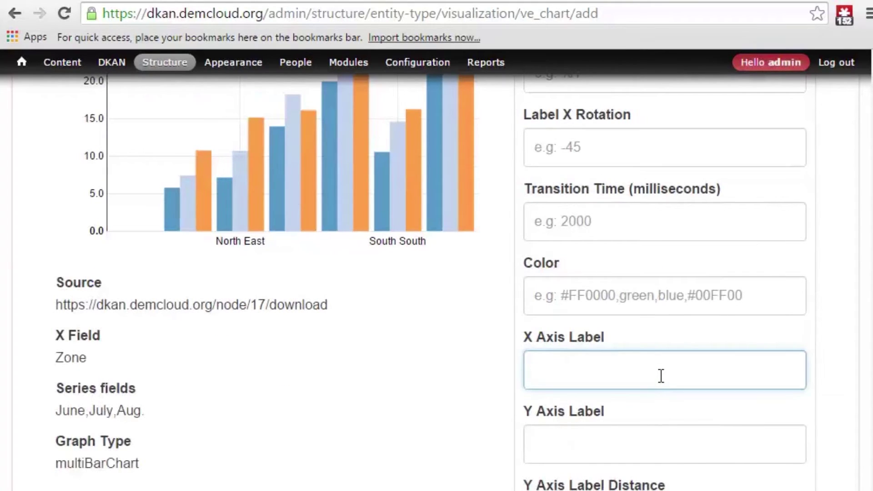
{"action": "type", "text": "Zone"}
{"action": "left_click", "coordinate": [677, 452]}
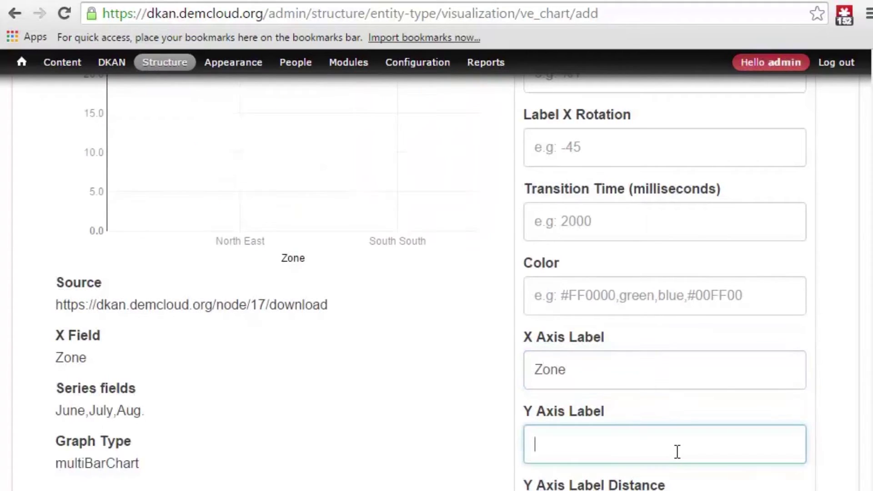
{"action": "type", "text": "Pe"}
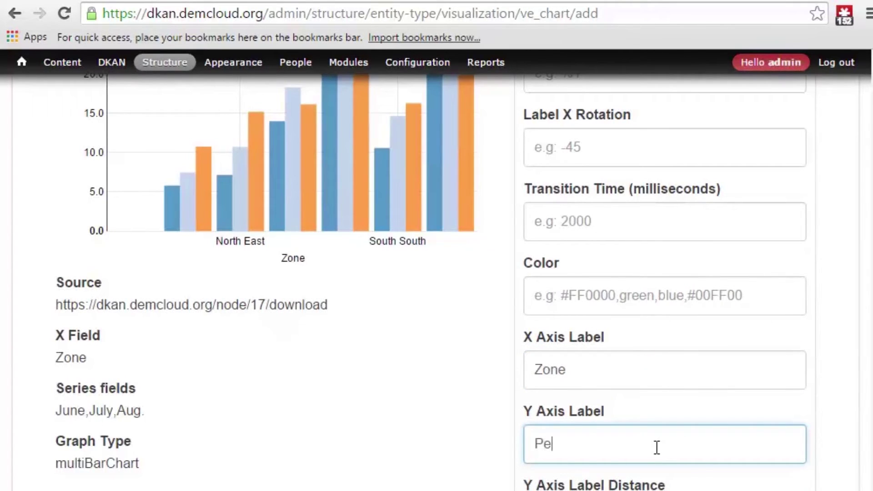
{"action": "type", "text": "rcentage"}
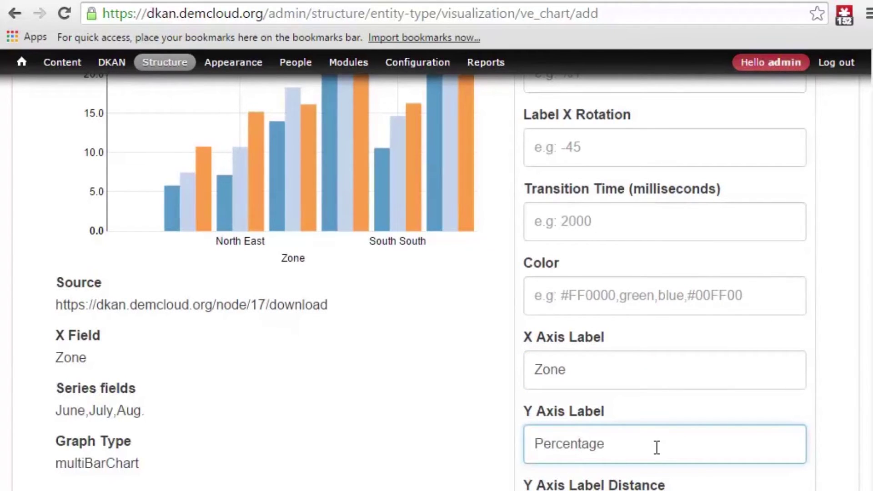
{"action": "left_click", "coordinate": [495, 425]}
Step: Check the remaining chart options, keep the default sort order, and save the Election Data Chart
{"action": "scroll", "coordinate": [491, 387], "scroll_direction": "down", "scroll_amount": 2}
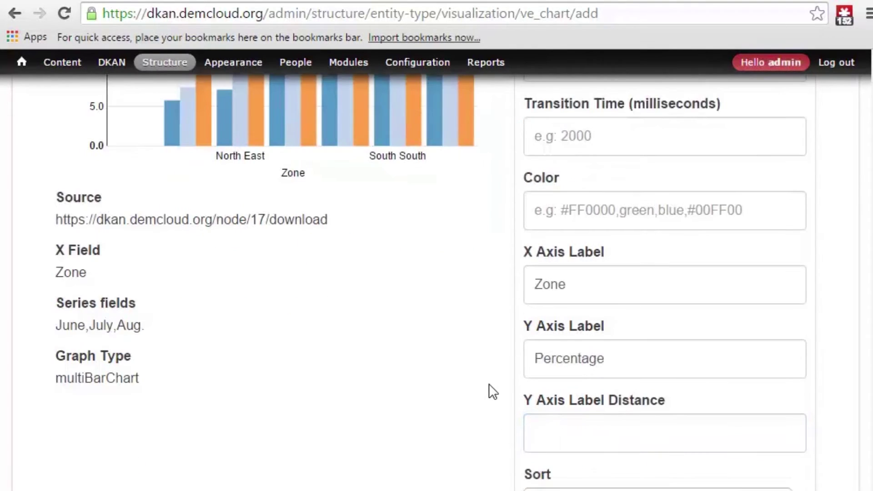
{"action": "scroll", "coordinate": [491, 383], "scroll_direction": "down", "scroll_amount": 2}
{"action": "left_click", "coordinate": [595, 421]}
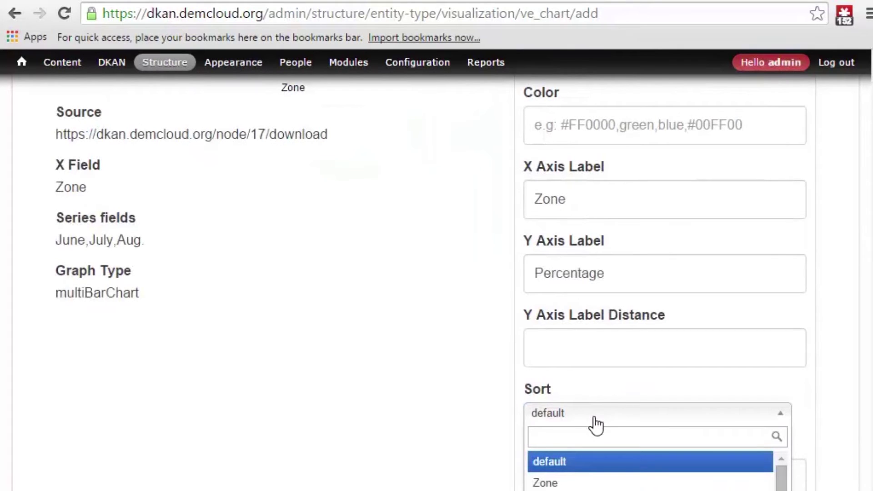
{"action": "left_click", "coordinate": [475, 389]}
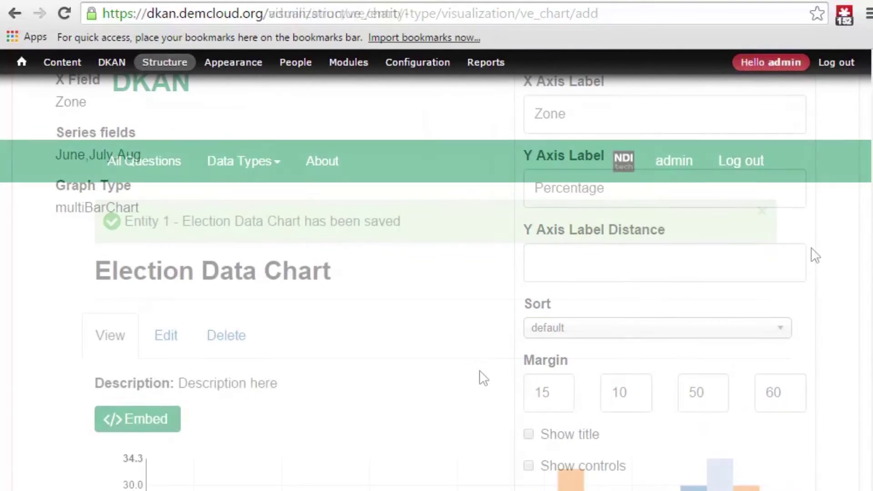
Step: Examine the saved Election Data Chart and read the bar values for the South East and North West zones
{"action": "scroll", "coordinate": [809, 237], "scroll_direction": "down", "scroll_amount": 2}
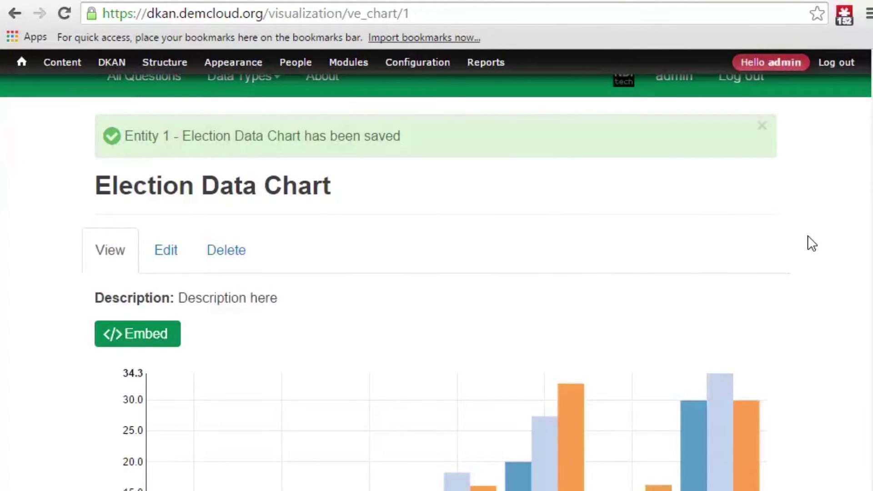
{"action": "scroll", "coordinate": [808, 236], "scroll_direction": "down", "scroll_amount": 4}
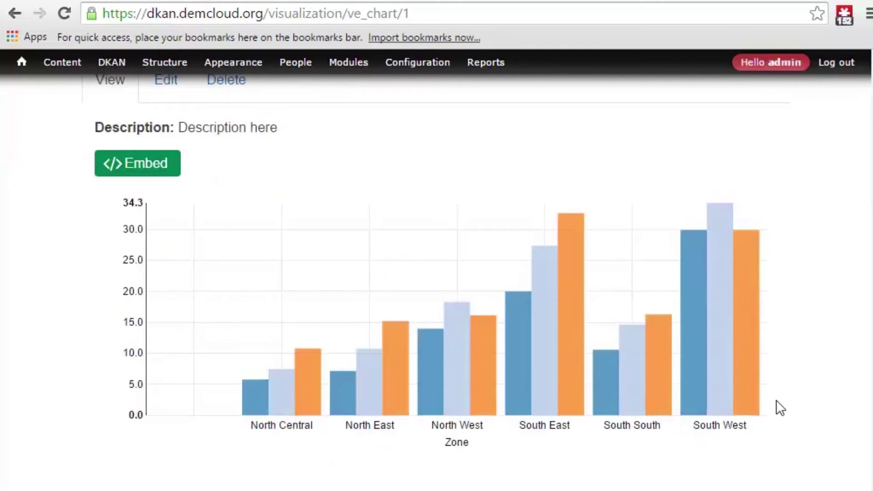
{"action": "mouse_move", "coordinate": [757, 414]}
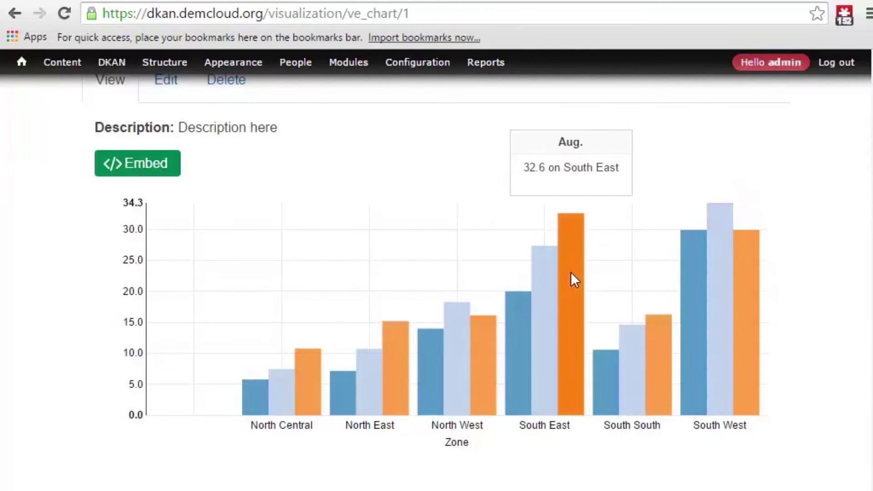
{"action": "mouse_move", "coordinate": [518, 309]}
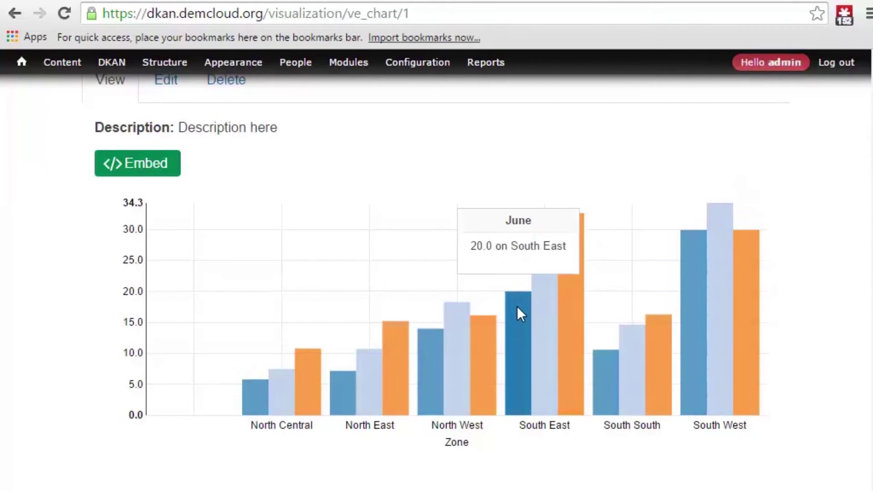
{"action": "mouse_move", "coordinate": [432, 347]}
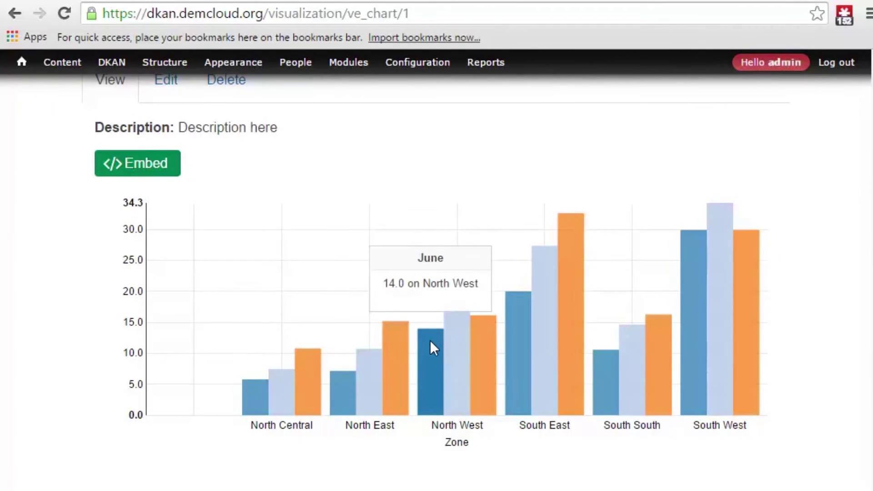
Step: Show the chart's embed options, select the whole embed code, and review the chart below it
{"action": "left_click", "coordinate": [150, 174]}
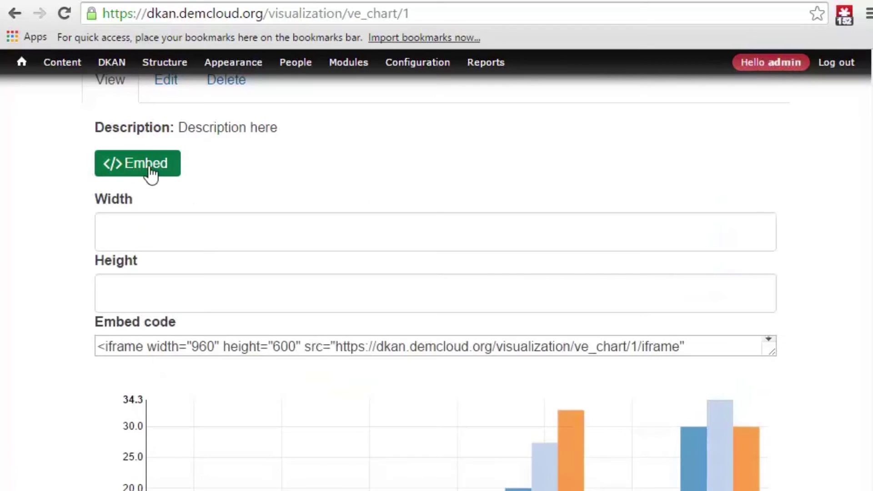
{"action": "left_click", "coordinate": [434, 353]}
{"action": "key", "text": "ctrl+a"}
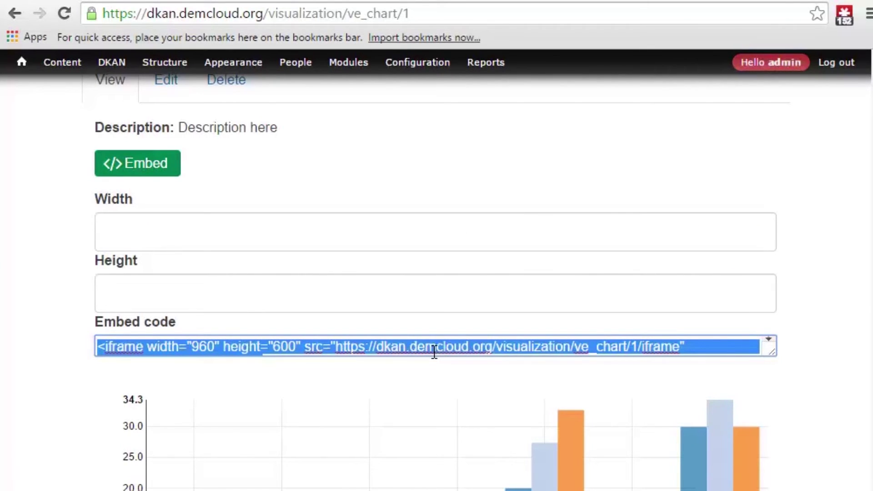
{"action": "left_click", "coordinate": [67, 279]}
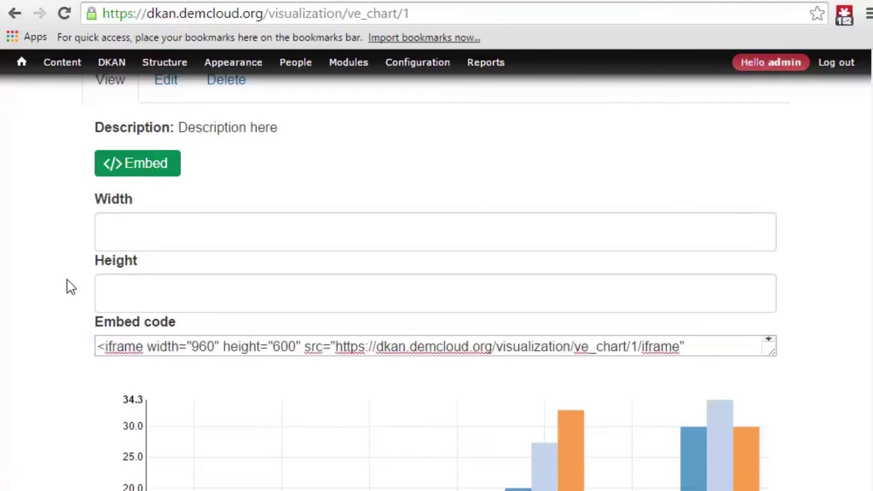
{"action": "scroll", "coordinate": [66, 279], "scroll_direction": "down", "scroll_amount": 2}
{"action": "scroll", "coordinate": [67, 279], "scroll_direction": "down", "scroll_amount": 2}
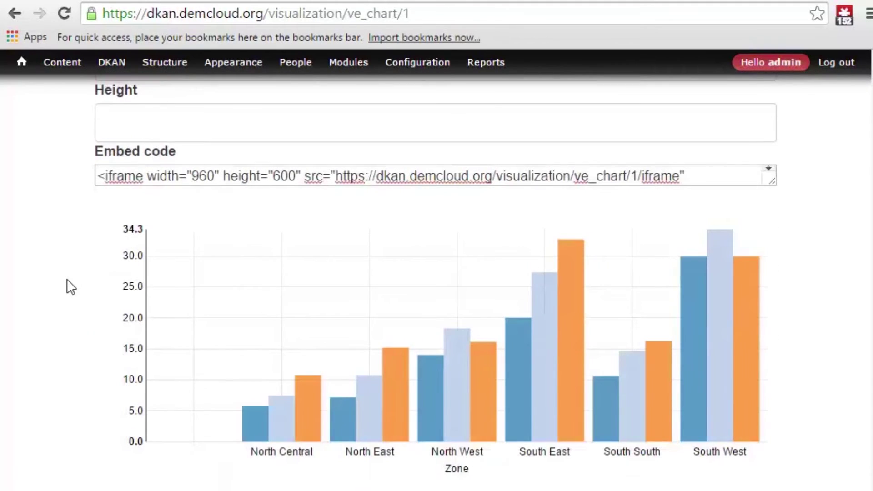
{"action": "scroll", "coordinate": [67, 279], "scroll_direction": "down", "scroll_amount": 1}
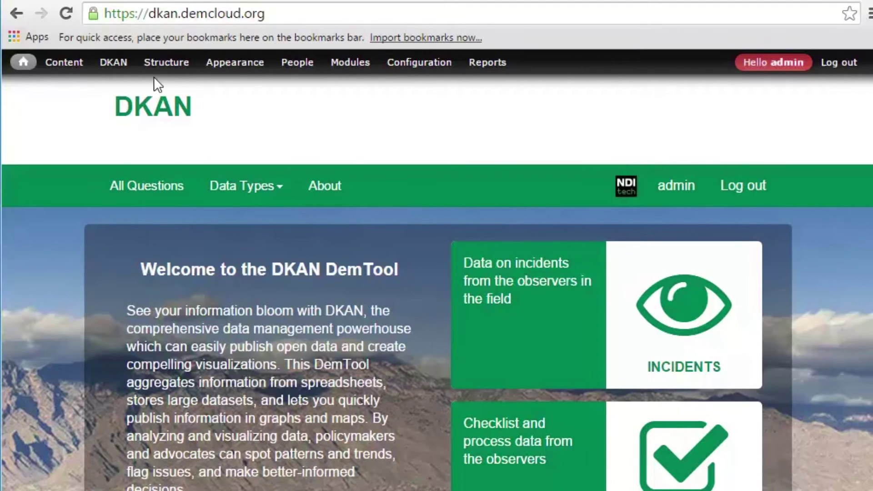
Step: Start a new Choropleth visualization from the site's home page and choose Nigeria Zones geojson as its geojson
{"action": "mouse_move", "coordinate": [163, 68]}
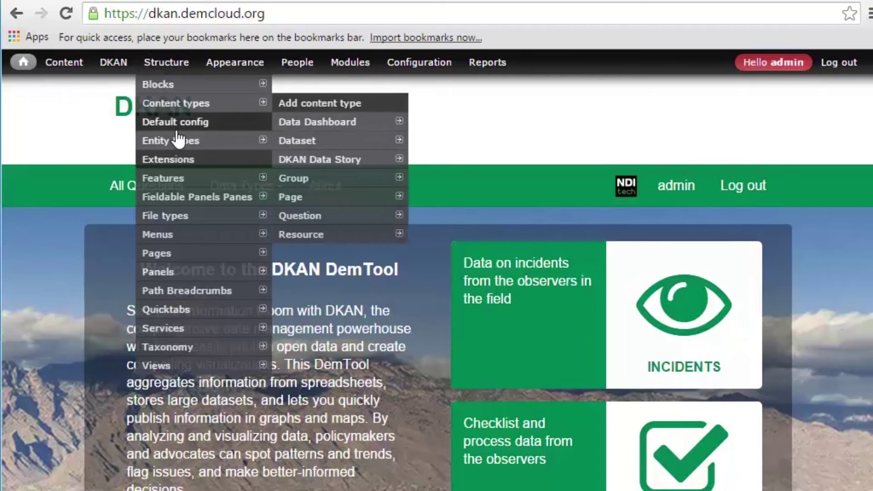
{"action": "mouse_move", "coordinate": [179, 142]}
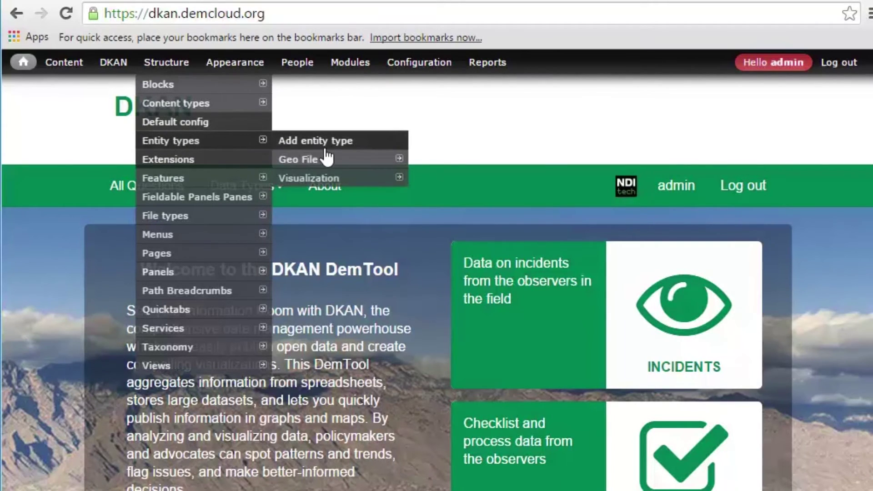
{"action": "mouse_move", "coordinate": [348, 175]}
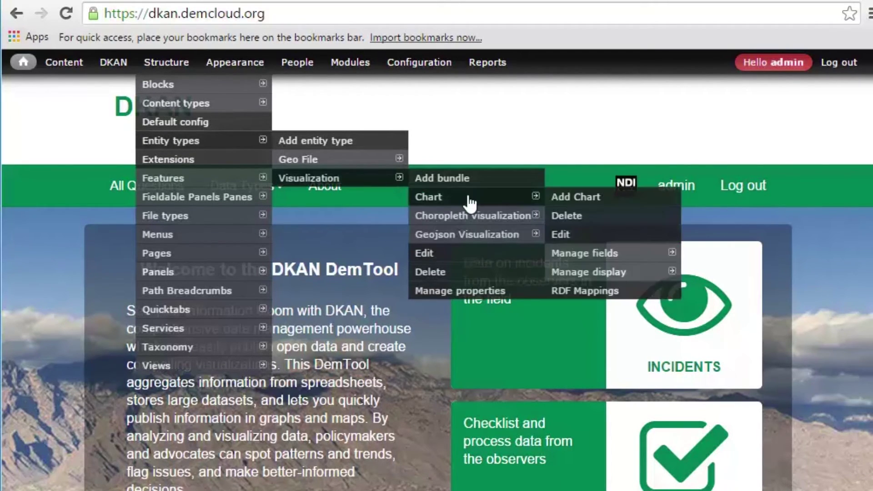
{"action": "mouse_move", "coordinate": [495, 220]}
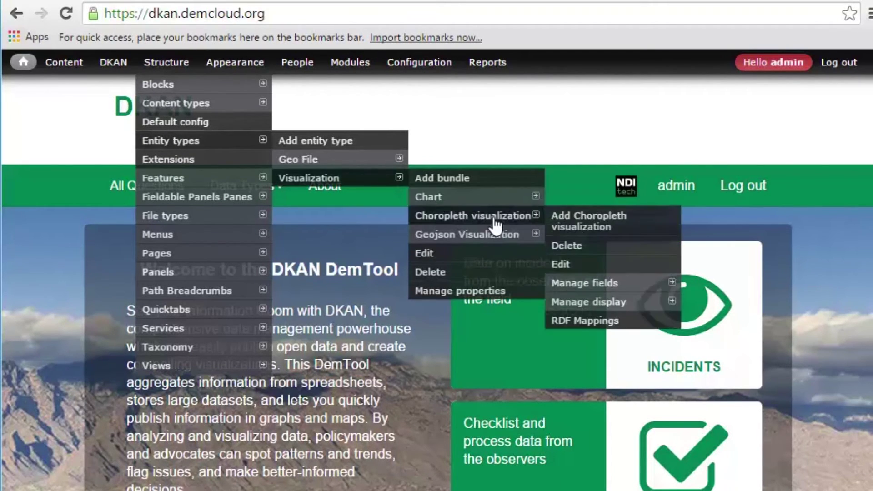
{"action": "left_click", "coordinate": [602, 230]}
{"action": "left_click", "coordinate": [411, 325]}
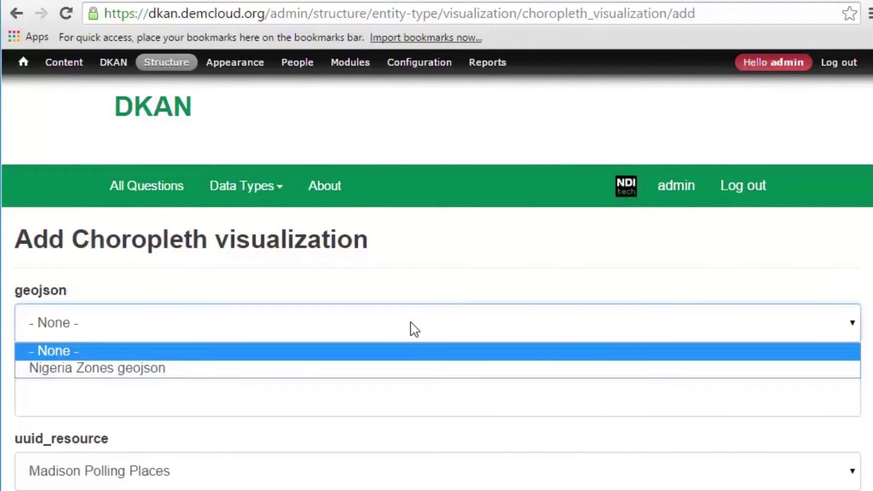
{"action": "left_click", "coordinate": [406, 368]}
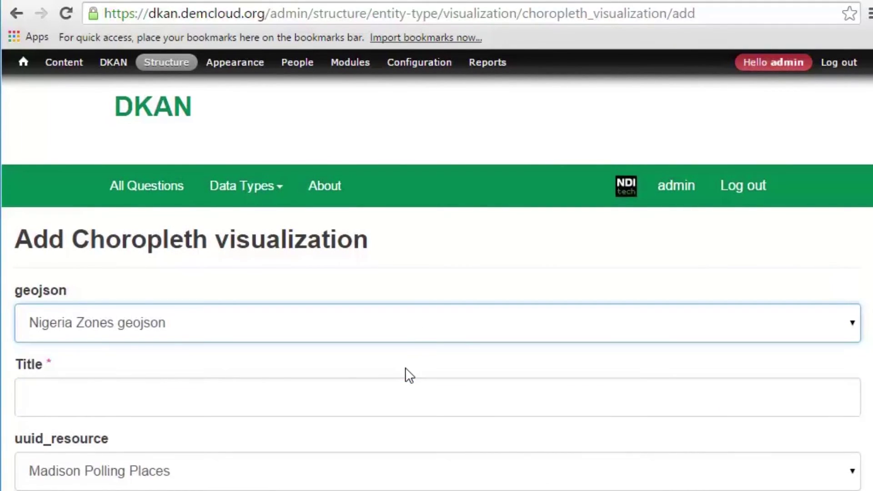
Step: Title the visualization "Map for Election Data" and select Election Data as its resource
{"action": "left_click", "coordinate": [237, 396]}
{"action": "type", "text": "Map for Election Data"}
{"action": "scroll", "coordinate": [238, 396], "scroll_direction": "down", "scroll_amount": 3}
{"action": "left_click", "coordinate": [356, 298]}
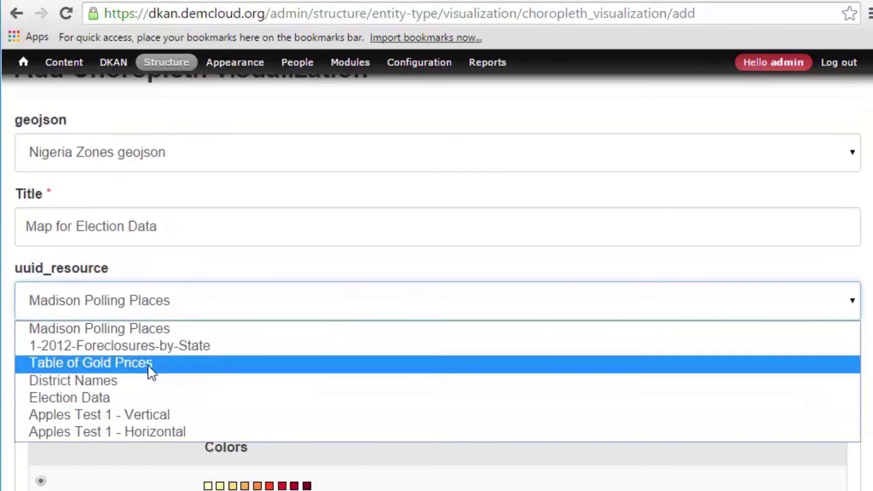
{"action": "left_click", "coordinate": [102, 397]}
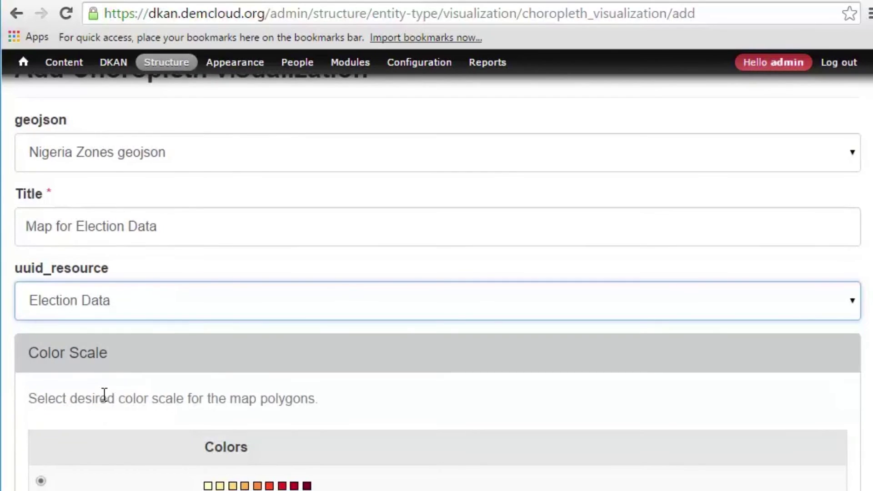
Step: Keep the first color scale and enter "June, July, Aug." as data columns and "10, 20, 30, 40, 50" as data breakpoints
{"action": "scroll", "coordinate": [237, 344], "scroll_direction": "down", "scroll_amount": 5}
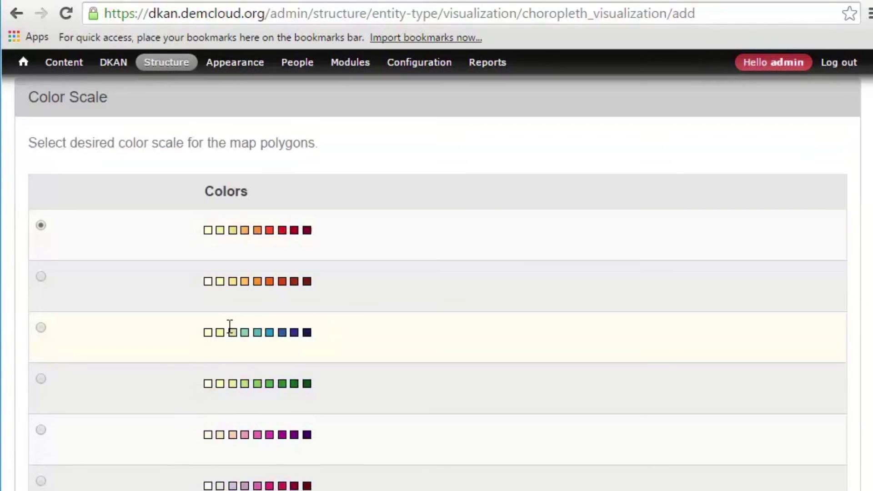
{"action": "scroll", "coordinate": [168, 350], "scroll_direction": "down", "scroll_amount": 10}
{"action": "left_click", "coordinate": [128, 245]}
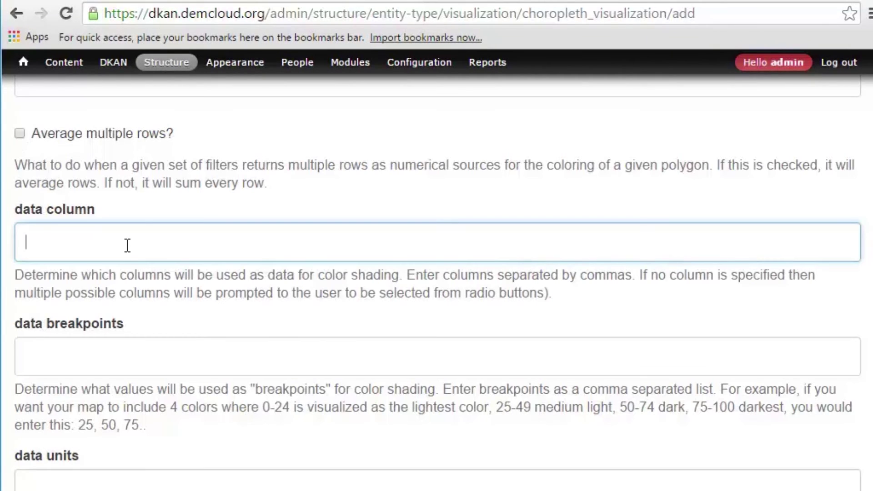
{"action": "type", "text": "June, July, Aug."}
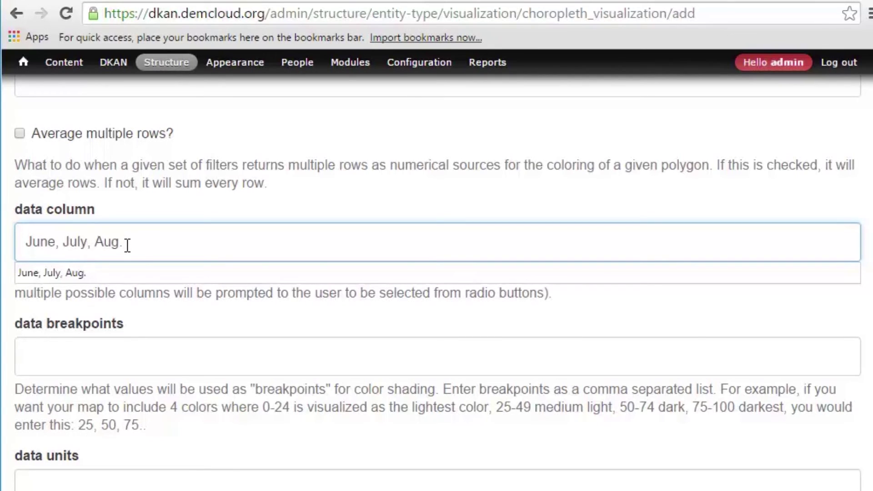
{"action": "left_click", "coordinate": [173, 350]}
{"action": "type", "text": "10, 20, 30, 40, 50"}
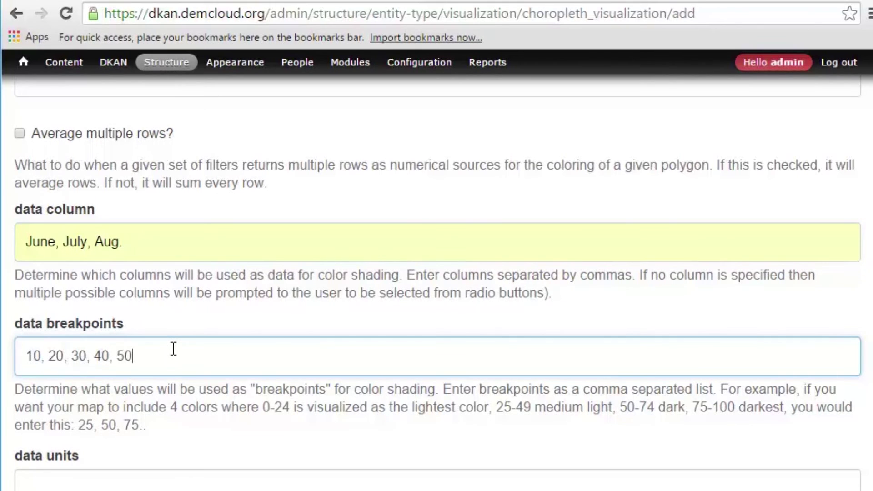
Step: Set the GeoJSON Key to "name" and the Map Column to "Zone"
{"action": "left_click", "coordinate": [188, 439]}
{"action": "type", "text": "na"}
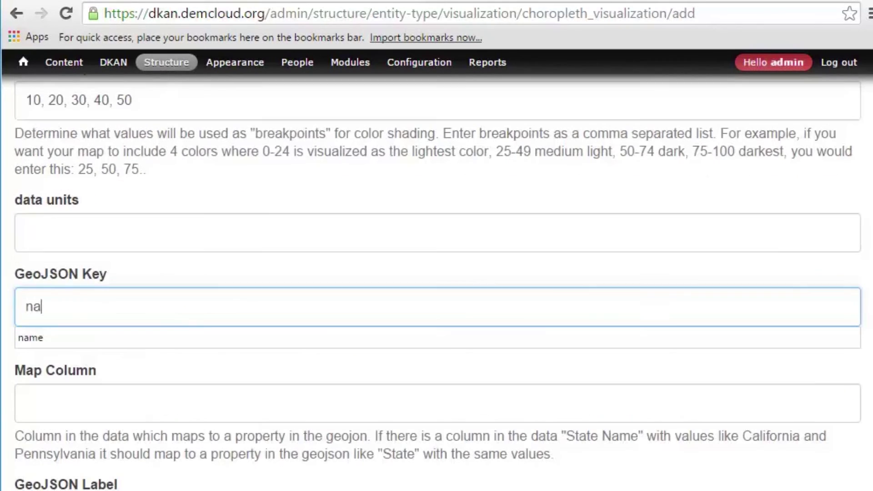
{"action": "type", "text": "me"}
{"action": "left_click", "coordinate": [157, 367]}
{"action": "left_click", "coordinate": [166, 406]}
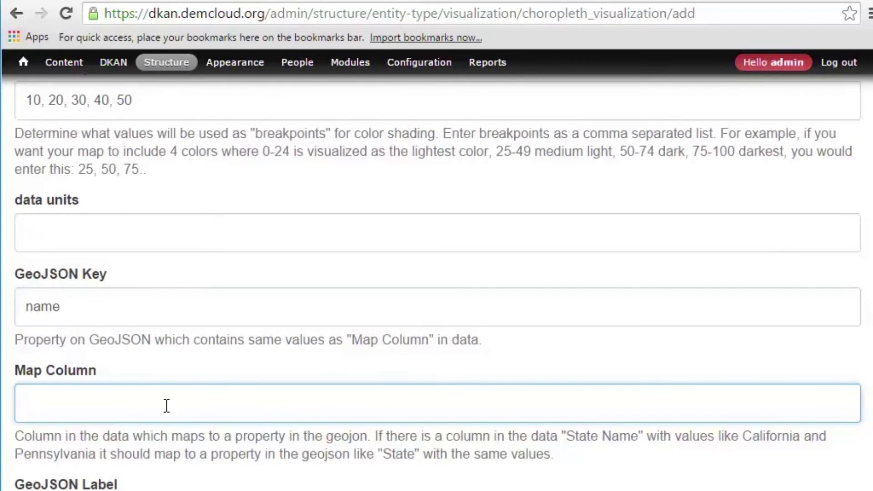
{"action": "type", "text": "Zone"}
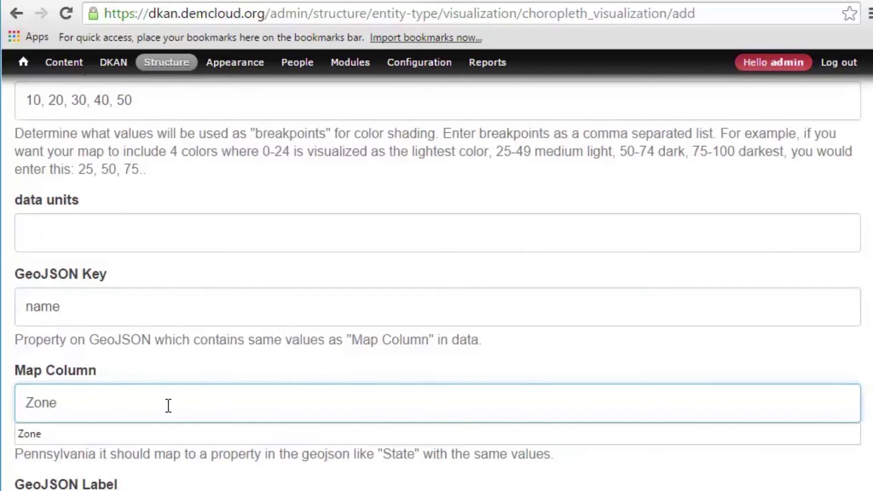
Step: Set the GeoJSON Label to "name" and save the choropleth visualization
{"action": "scroll", "coordinate": [167, 406], "scroll_direction": "down", "scroll_amount": 2}
{"action": "scroll", "coordinate": [166, 405], "scroll_direction": "down", "scroll_amount": 2}
{"action": "left_click", "coordinate": [167, 351]}
{"action": "type", "text": "name"}
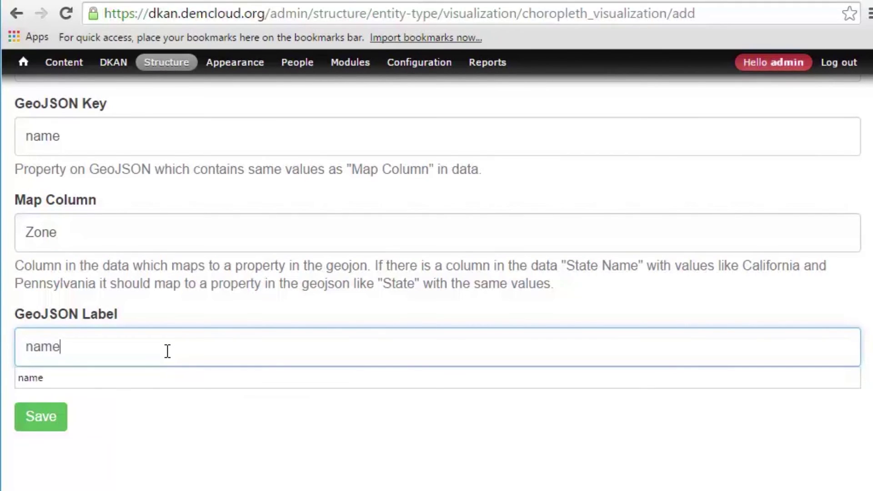
{"action": "left_click", "coordinate": [173, 377]}
{"action": "left_click", "coordinate": [173, 400]}
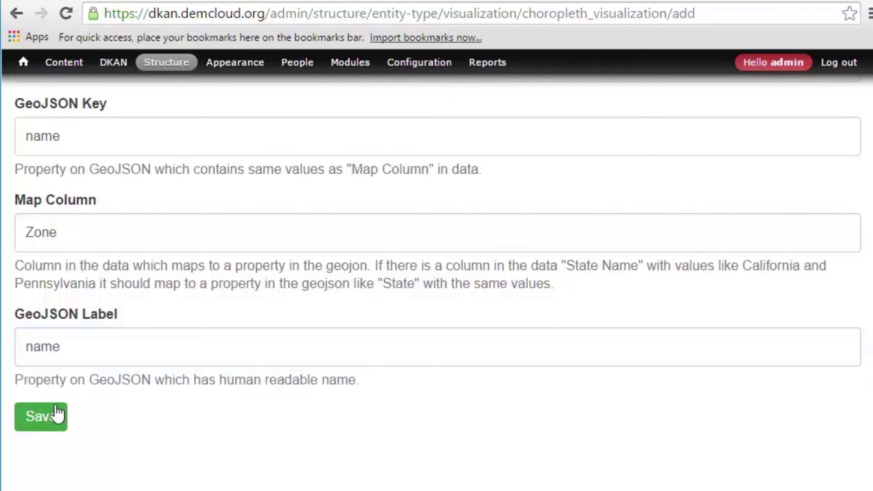
{"action": "left_click", "coordinate": [41, 419]}
Step: Examine the saved choropleth map, comparing the zone shading for June, July and Aug
{"action": "scroll", "coordinate": [803, 208], "scroll_direction": "down", "scroll_amount": 10}
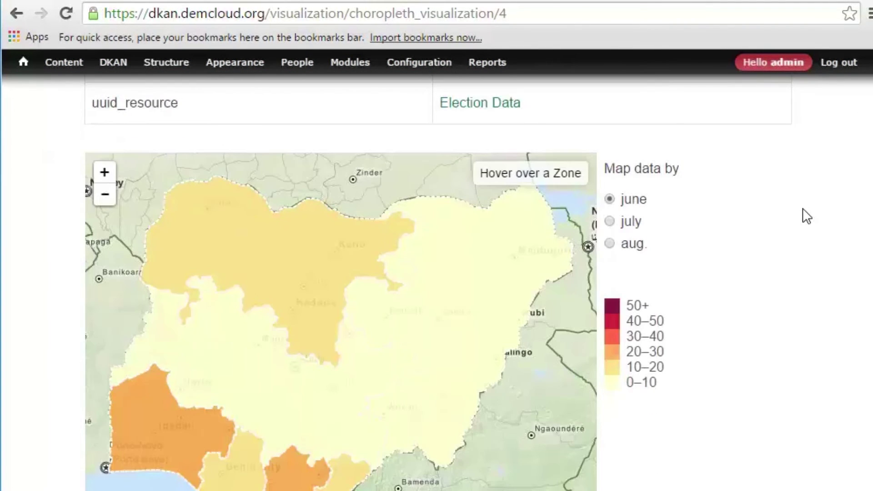
{"action": "scroll", "coordinate": [803, 208], "scroll_direction": "down", "scroll_amount": 2}
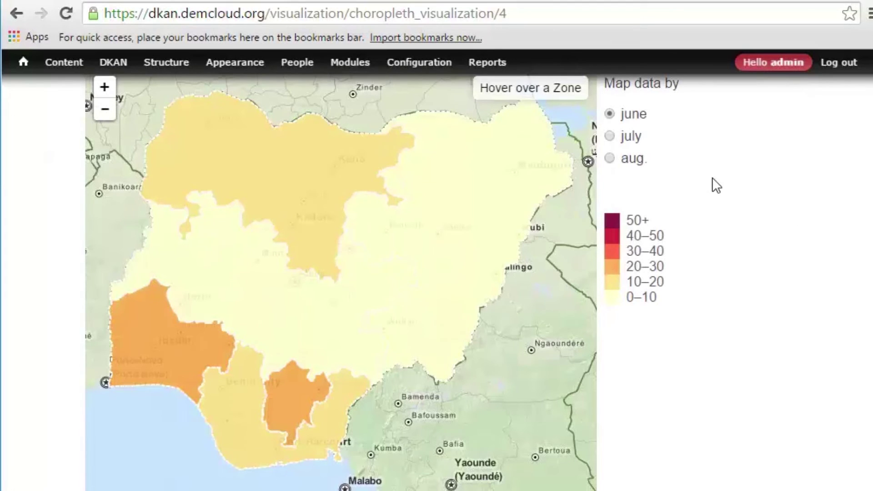
{"action": "left_click", "coordinate": [628, 142]}
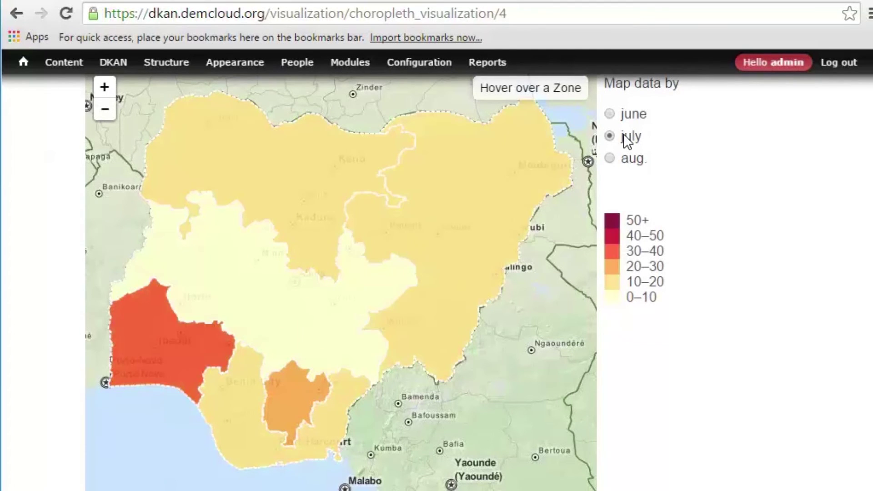
{"action": "left_click", "coordinate": [630, 160]}
{"action": "mouse_move", "coordinate": [504, 196]}
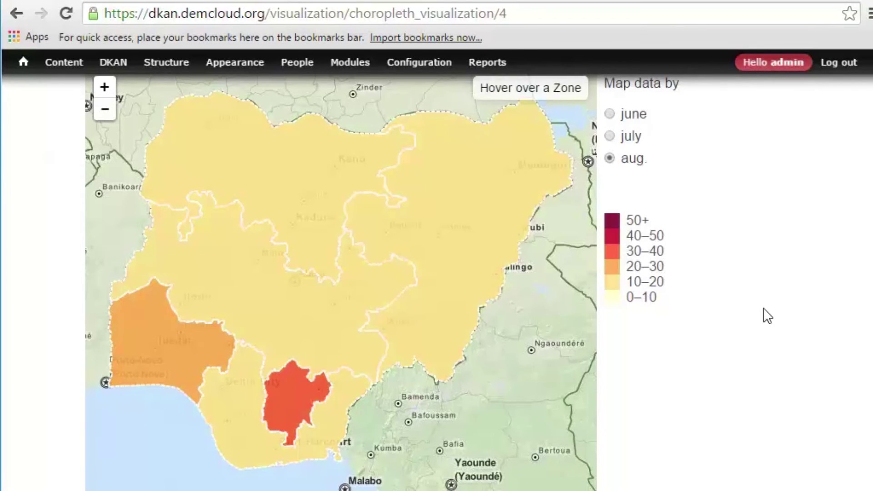
{"action": "scroll", "coordinate": [764, 310], "scroll_direction": "up", "scroll_amount": 4}
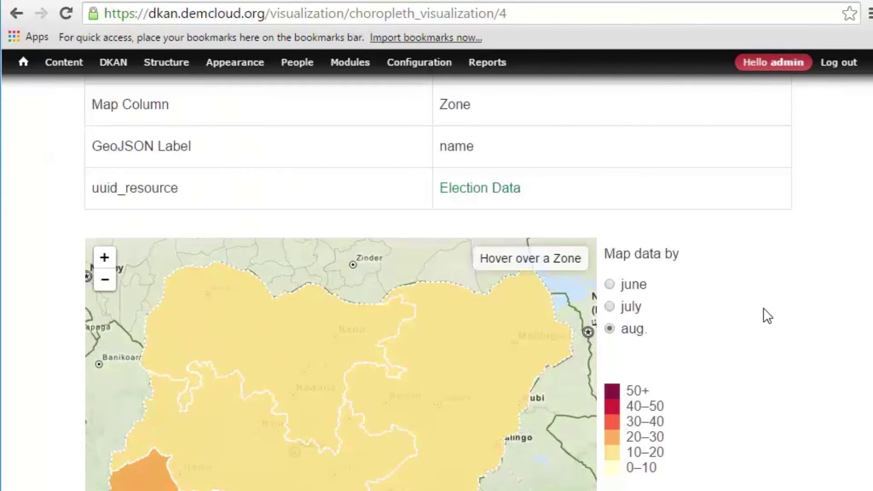
Step: Open the embed settings for the "Map for Election Data" choropleth visualization
{"action": "scroll", "coordinate": [768, 316], "scroll_direction": "up", "scroll_amount": 10}
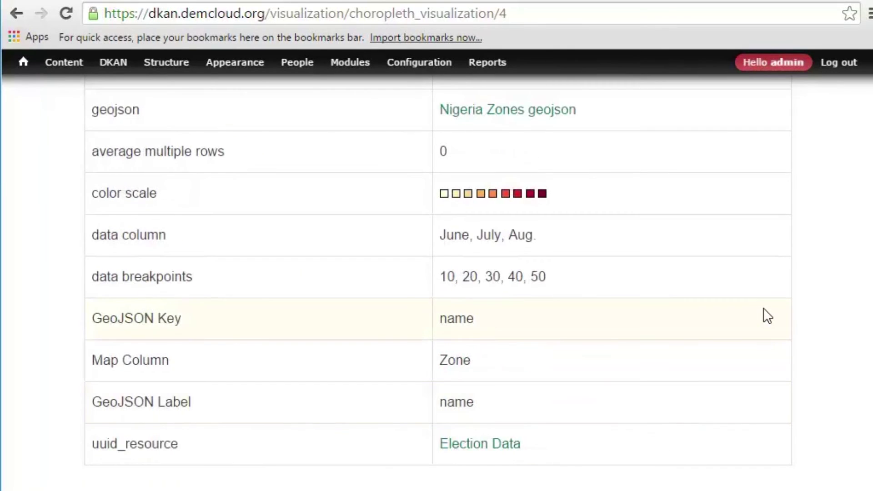
{"action": "scroll", "coordinate": [768, 316], "scroll_direction": "up", "scroll_amount": 4}
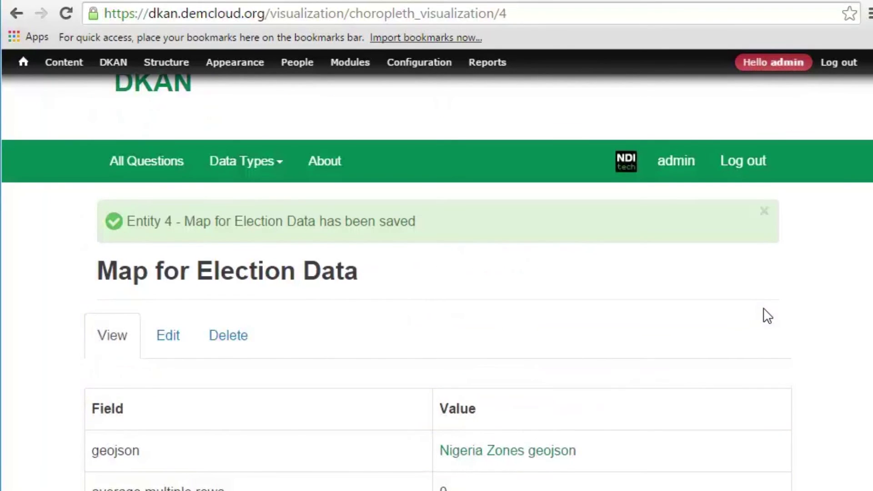
{"action": "scroll", "coordinate": [764, 310], "scroll_direction": "down", "scroll_amount": 18}
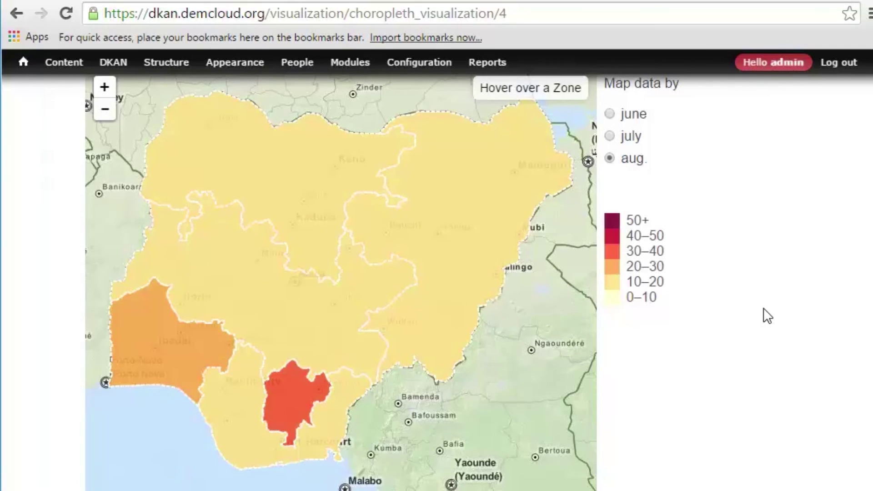
{"action": "scroll", "coordinate": [768, 316], "scroll_direction": "down", "scroll_amount": 4}
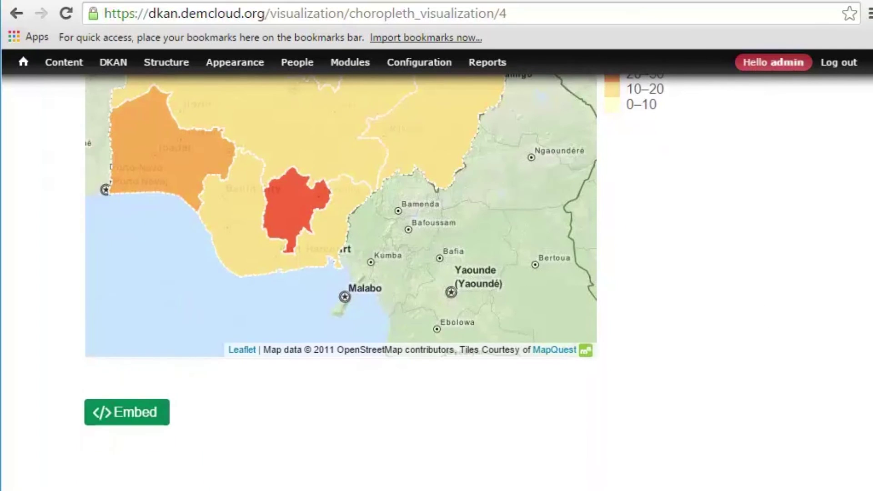
{"action": "left_click", "coordinate": [136, 414]}
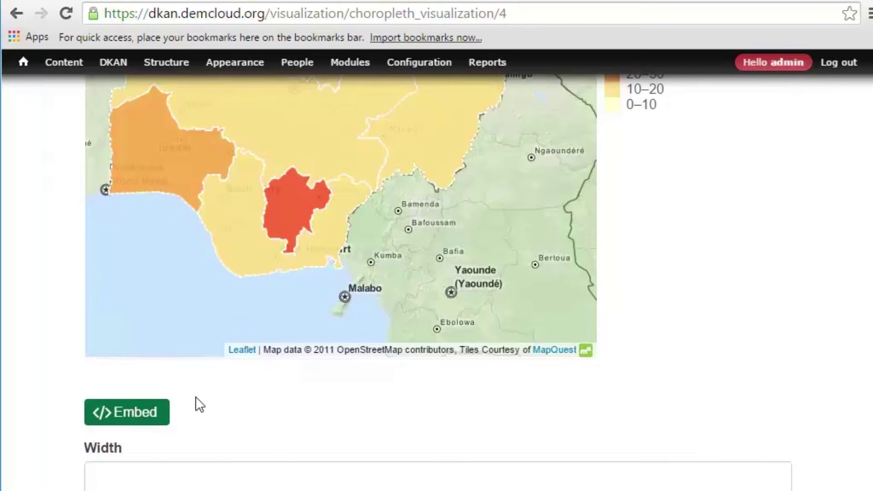
{"action": "scroll", "coordinate": [306, 390], "scroll_direction": "down", "scroll_amount": 2}
{"action": "scroll", "coordinate": [314, 351], "scroll_direction": "down", "scroll_amount": 2}
Step: Set the map's embed width to 400 and begin editing its height
{"action": "left_click", "coordinate": [254, 317]}
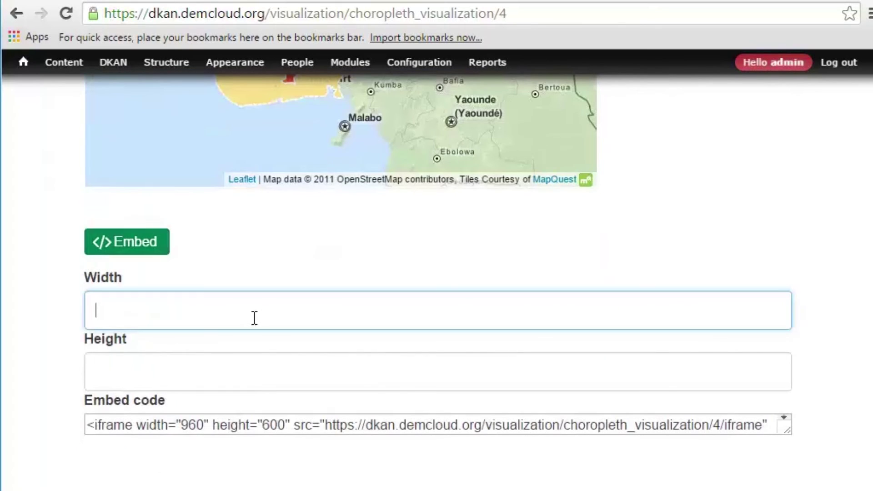
{"action": "type", "text": "400"}
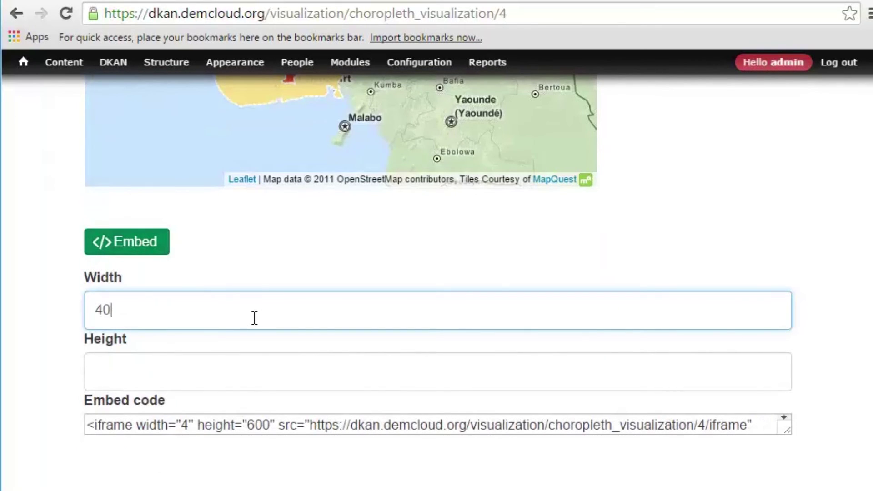
{"action": "left_click", "coordinate": [125, 372]}
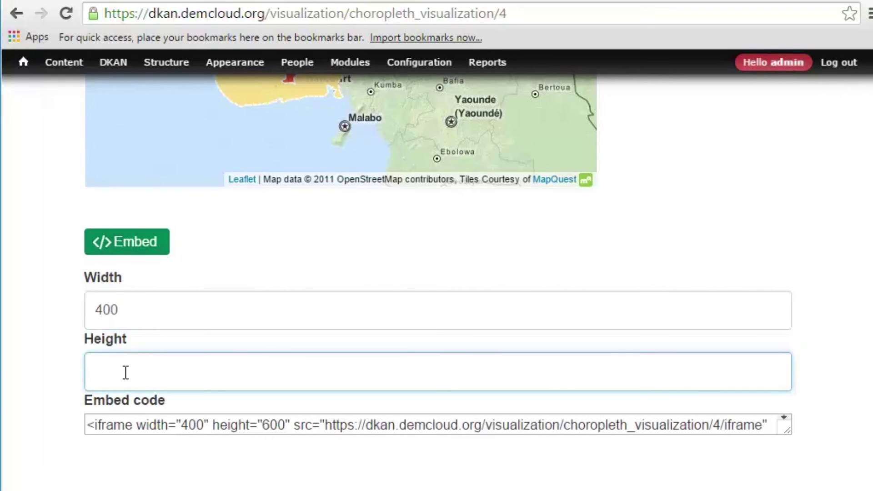